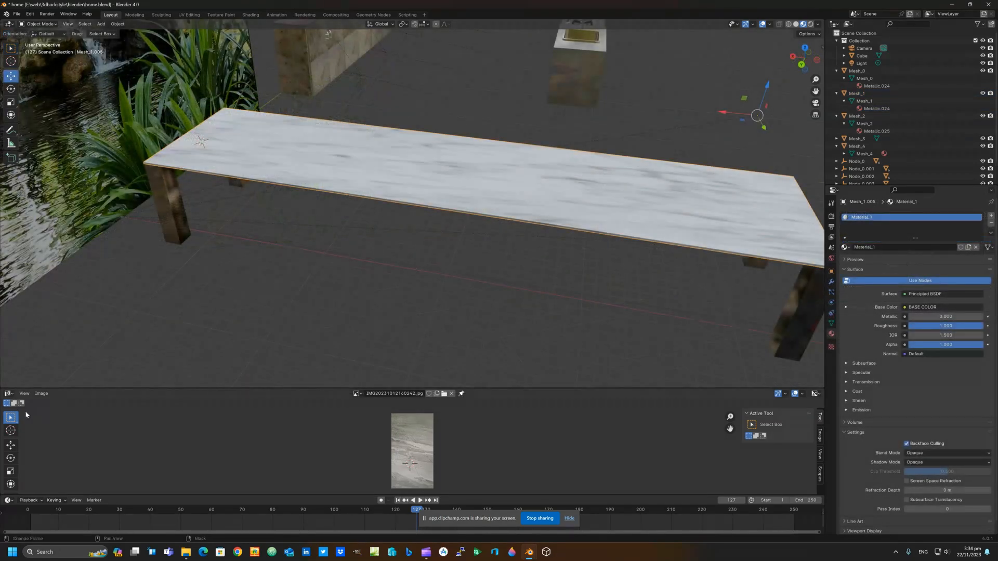
Show the tabletop material's nodes in the Shader Editor
{"action": "left_click", "coordinate": [8, 394]}
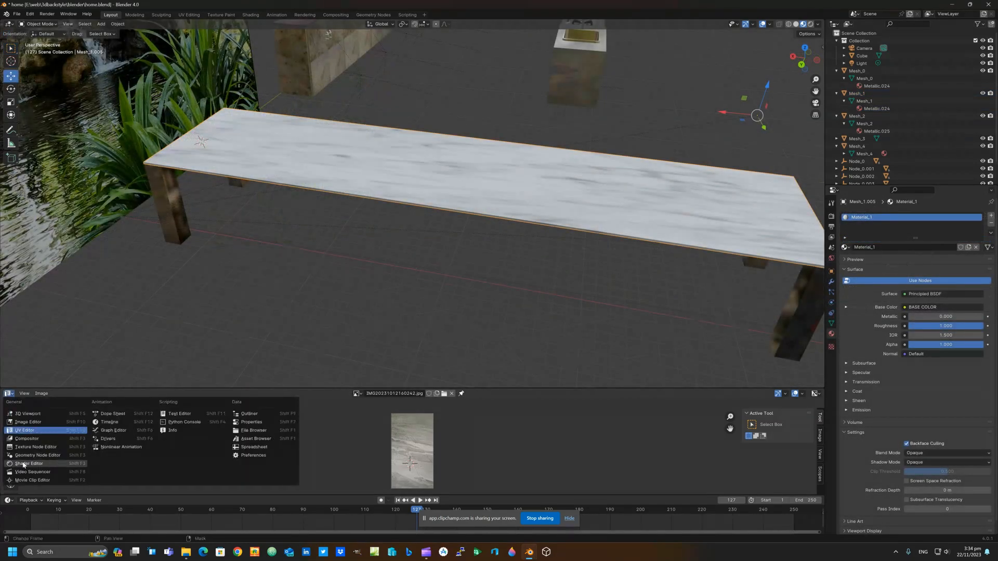
{"action": "left_click", "coordinate": [22, 464]}
{"action": "scroll", "coordinate": [396, 458], "scroll_direction": "down", "scroll_amount": 1}
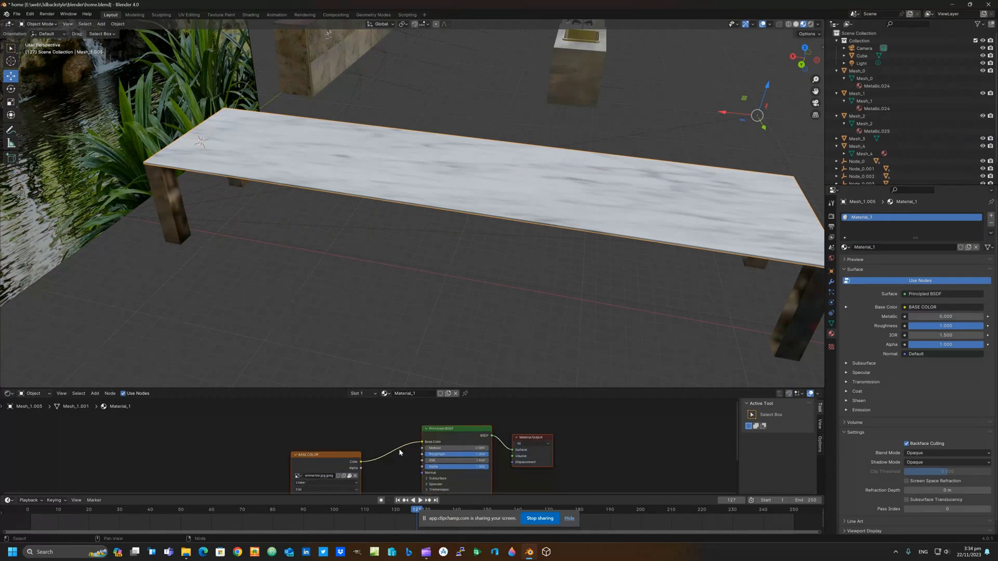
{"action": "scroll", "coordinate": [399, 452], "scroll_direction": "up", "scroll_amount": 1}
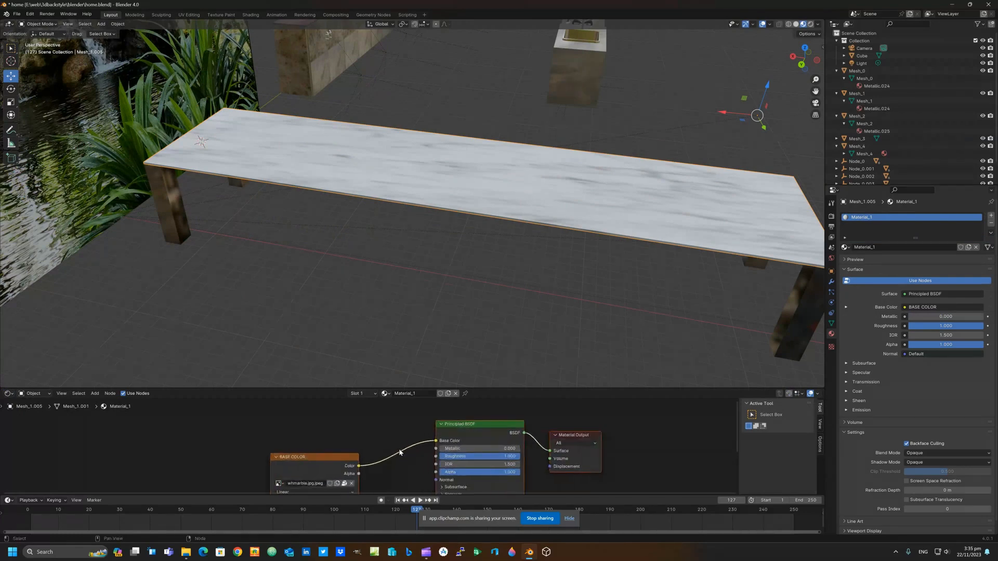
Link the BASE COLOR texture's Color output to Metallic and its Alpha output to Alpha on the Principled BSDF
{"action": "left_click", "coordinate": [481, 449]}
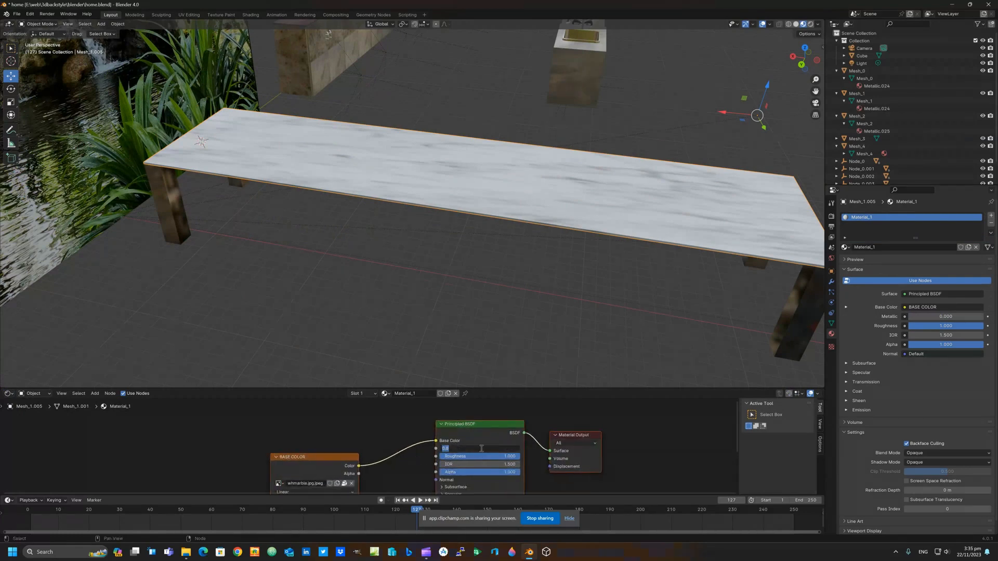
{"action": "left_click", "coordinate": [409, 467]}
{"action": "left_click_drag", "start_coordinate": [359, 468], "coordinate": [436, 450]}
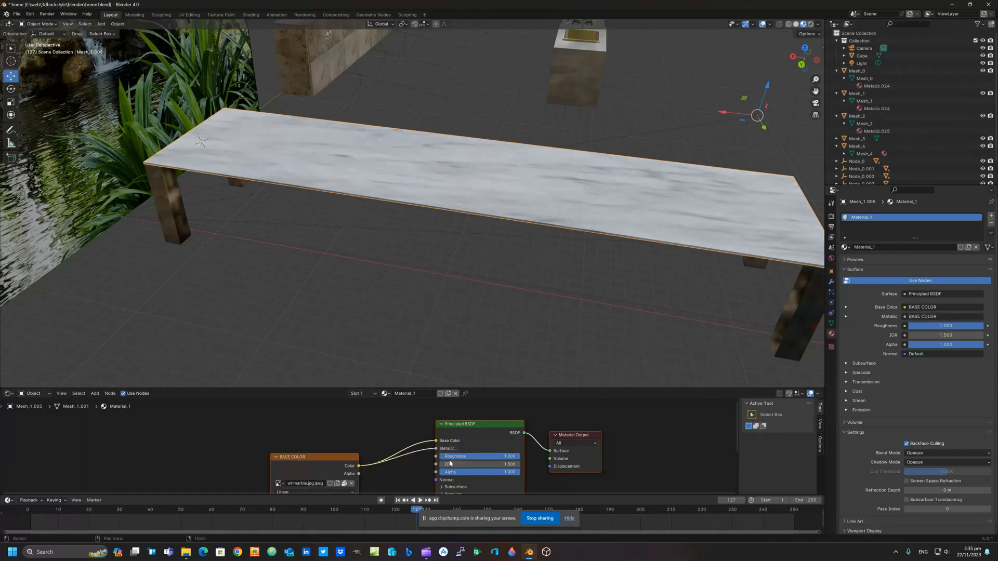
{"action": "left_click_drag", "start_coordinate": [359, 474], "coordinate": [436, 474]}
Set the tabletop material's Roughness to 0.05 and its IOR to 2
{"action": "left_click", "coordinate": [488, 457]}
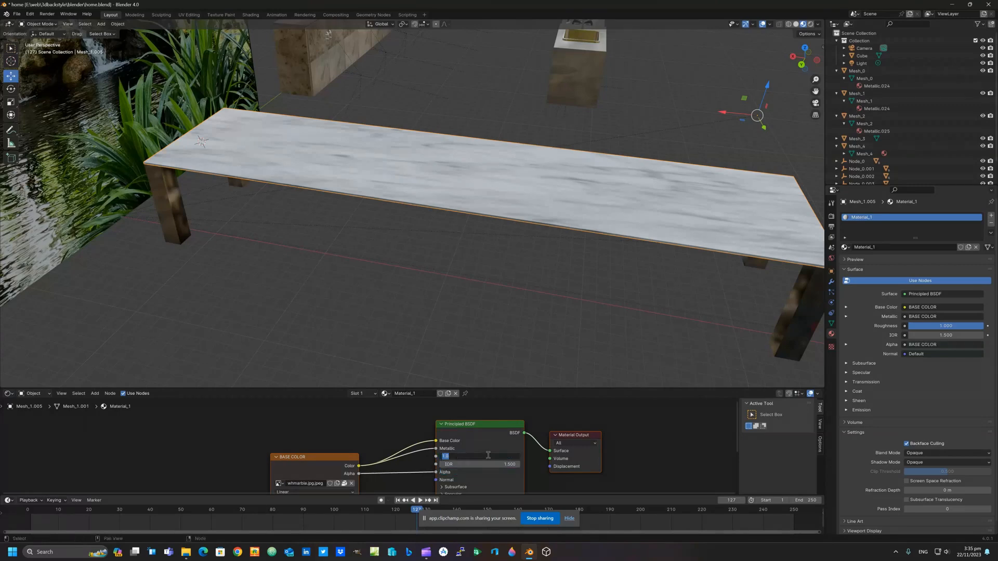
{"action": "type", "text": "0.05"}
{"action": "key", "text": "Return"}
{"action": "left_click", "coordinate": [499, 466]}
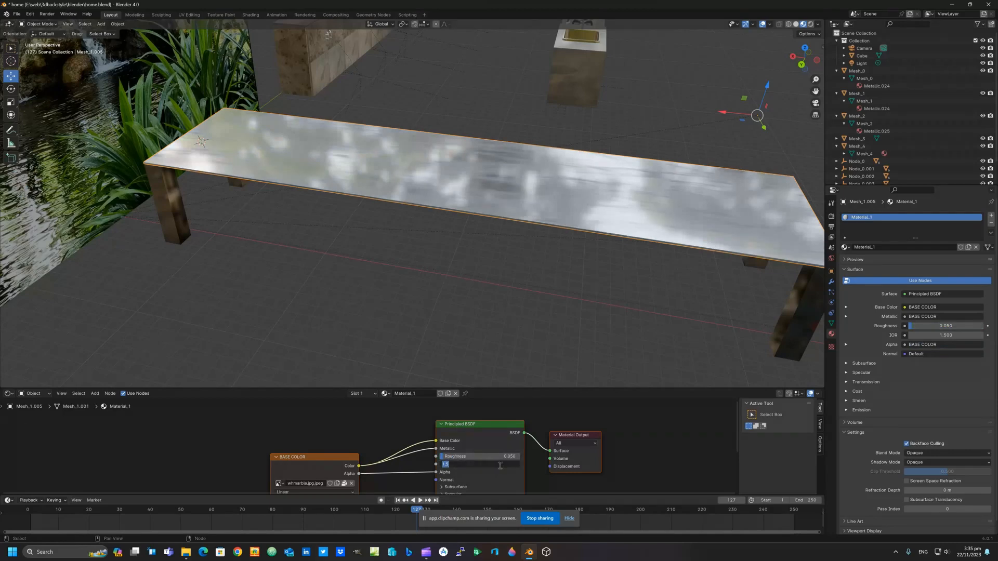
{"action": "type", "text": "2"}
{"action": "key", "text": "Return"}
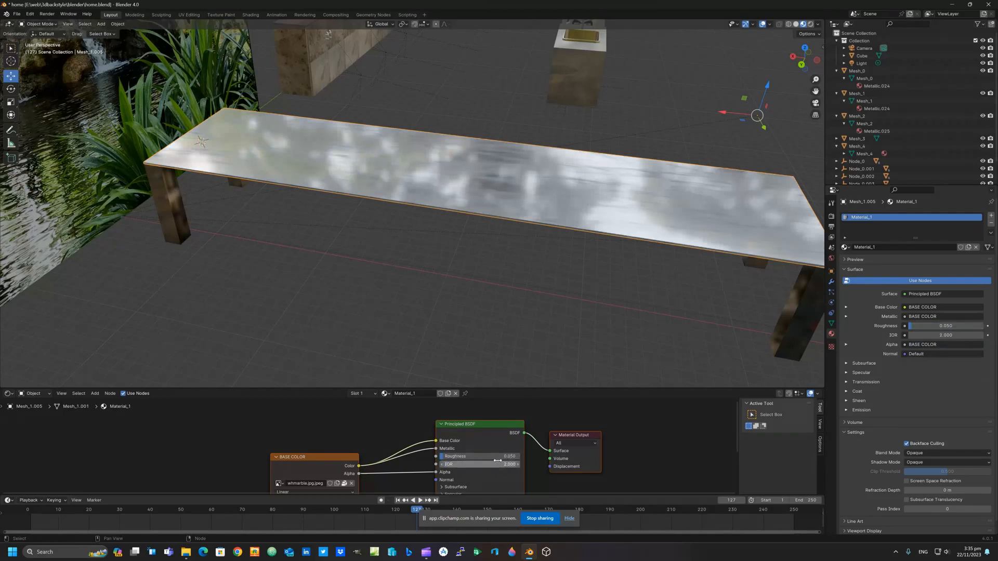
{"action": "middle_click_drag", "start_coordinate": [498, 222], "coordinate": [392, 236]}
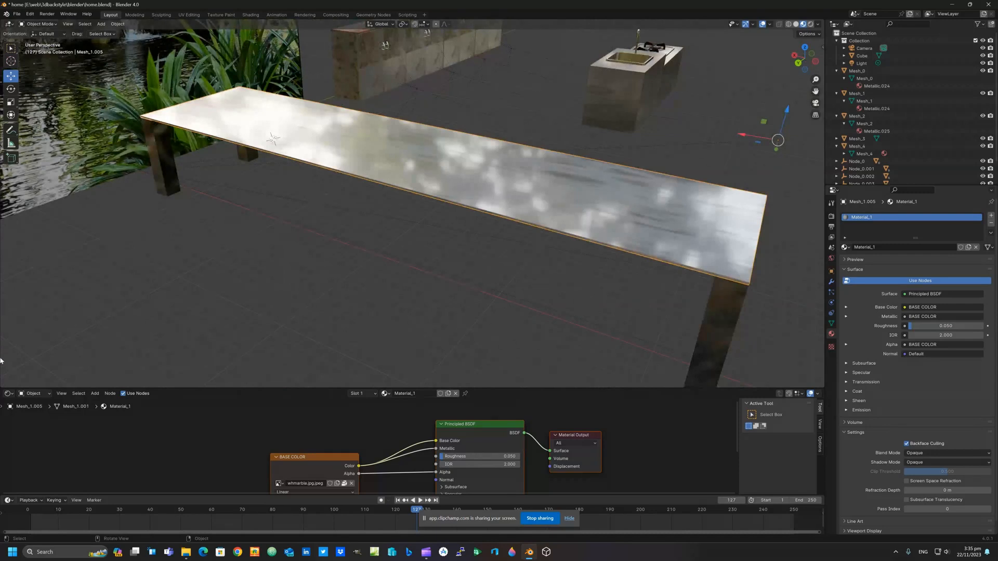
{"action": "left_click", "coordinate": [8, 394]}
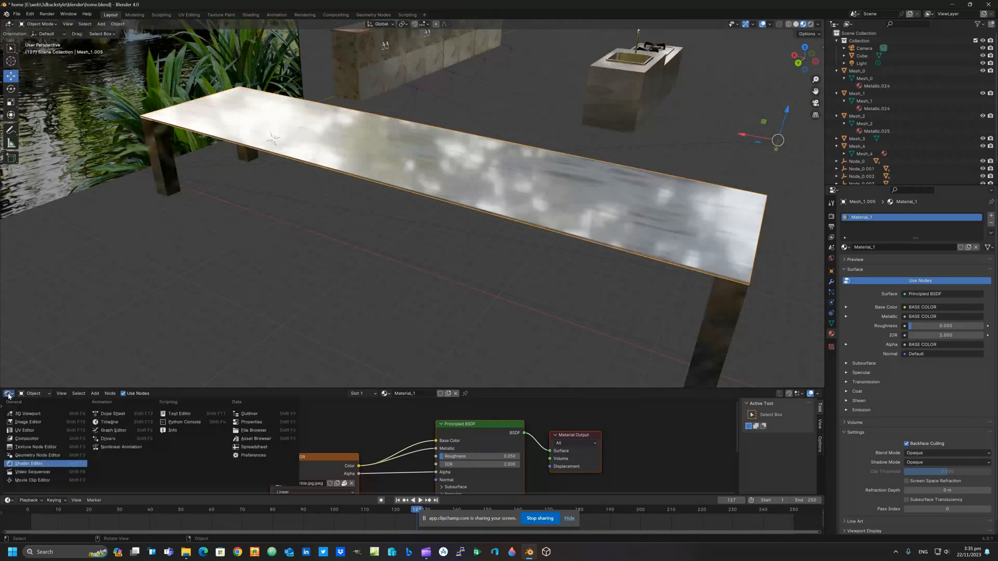
{"action": "left_click", "coordinate": [68, 24]}
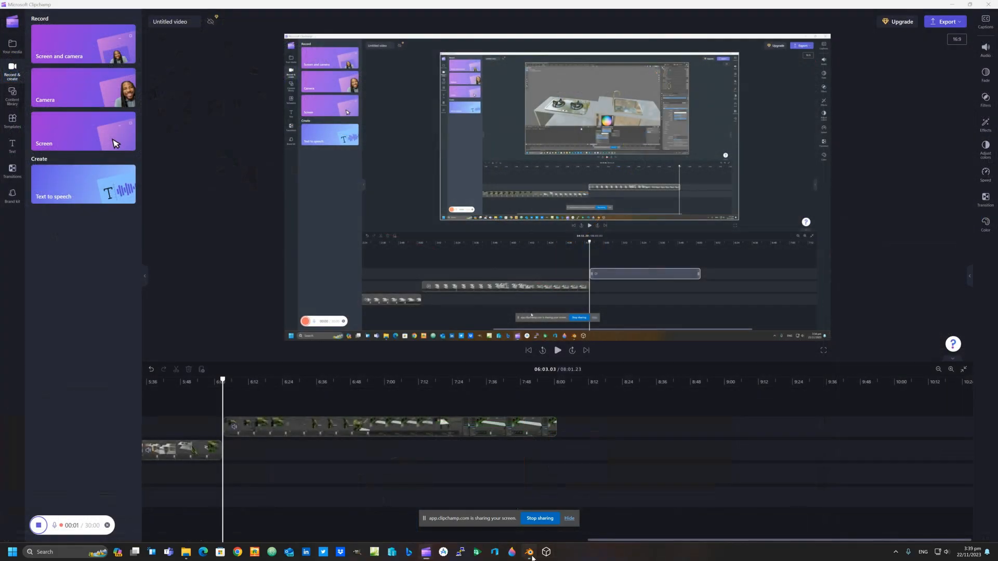
Switch to Blender and move the selected tabletop and leg meshes into a new collection named "table"
{"action": "left_click", "coordinate": [530, 554]}
{"action": "right_click", "coordinate": [521, 251]}
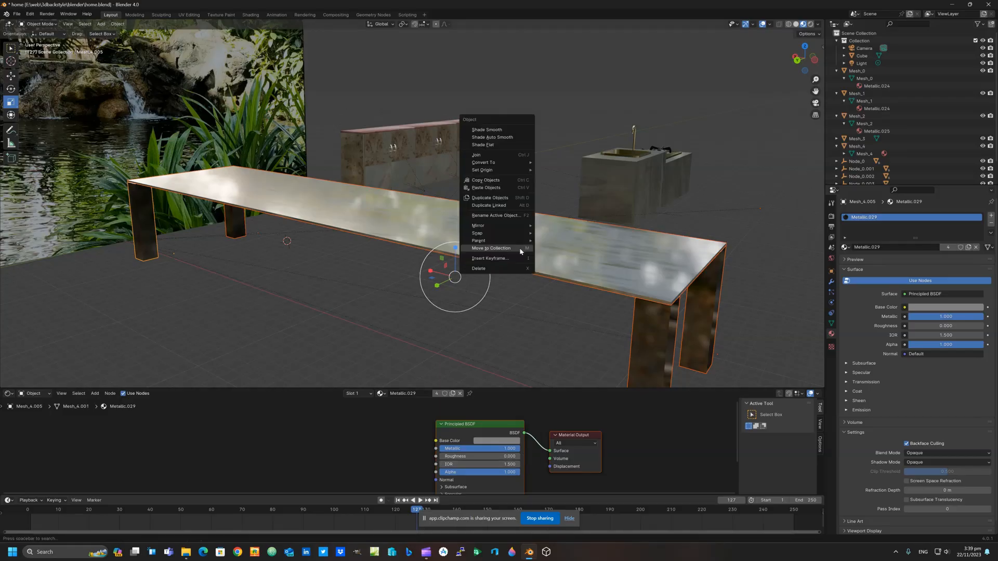
{"action": "left_click", "coordinate": [520, 250]}
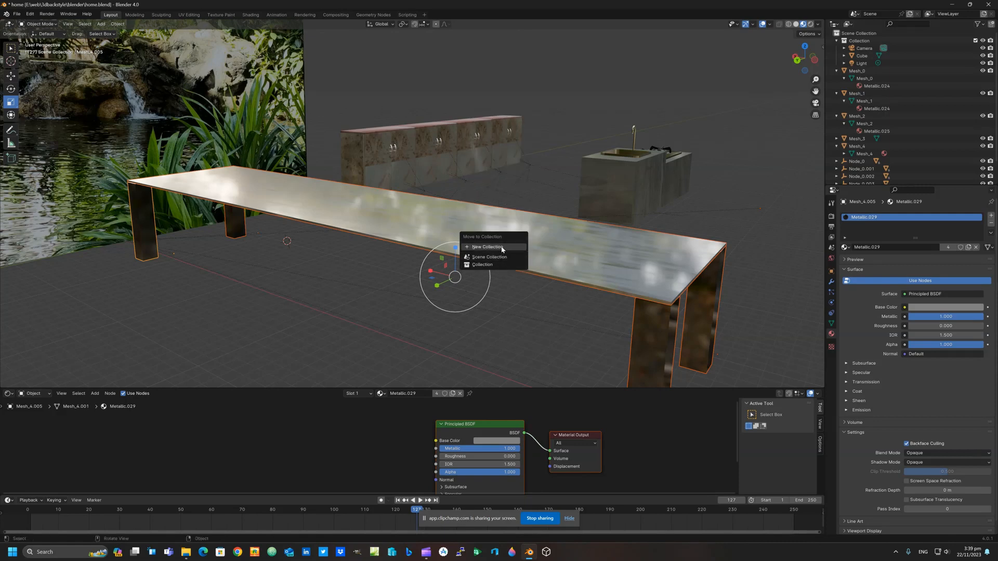
{"action": "left_click", "coordinate": [502, 247]}
{"action": "type", "text": "table"}
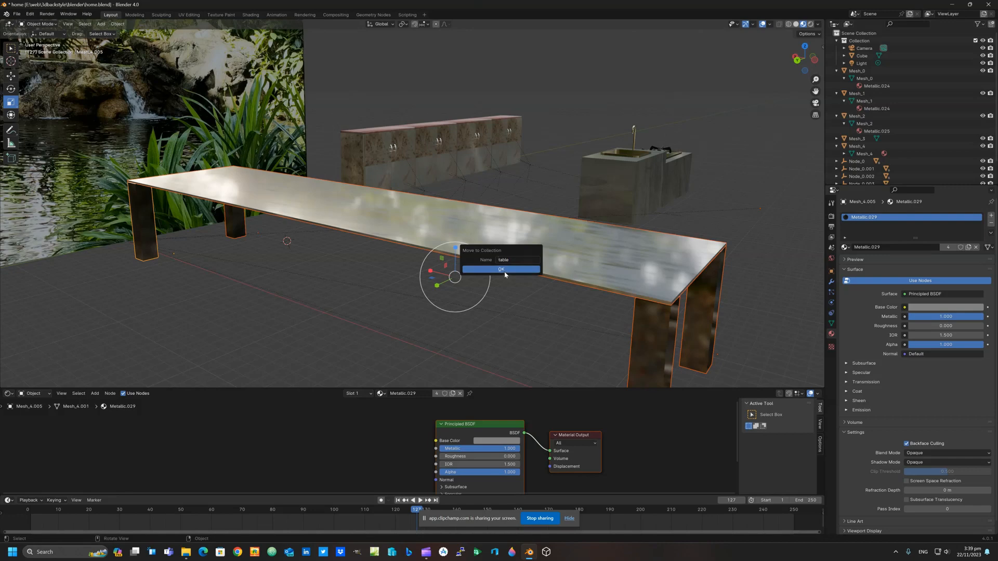
{"action": "left_click", "coordinate": [520, 270]}
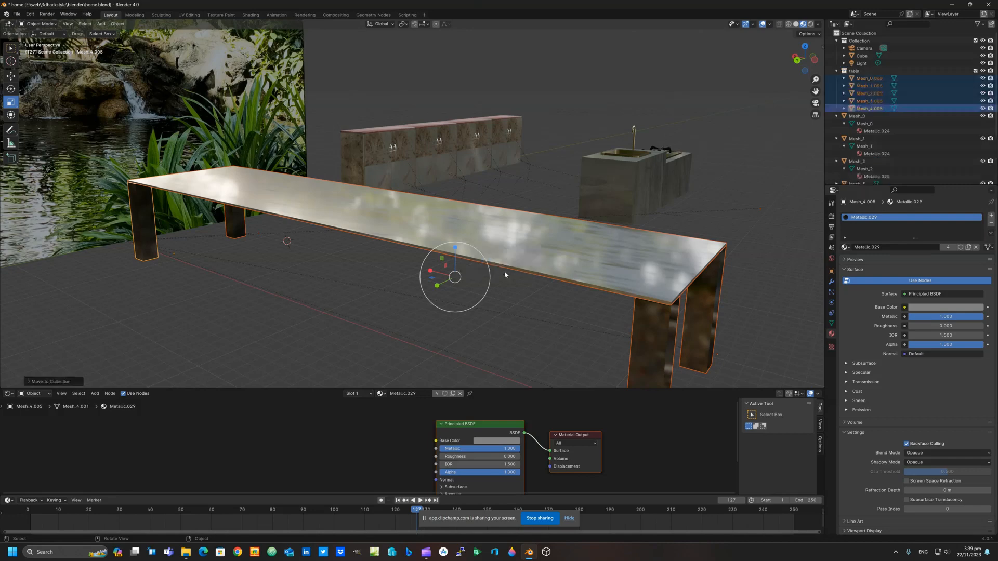
Select all five meshes in the table collection and move the table along the X axis, away from the waterfall backdrop
{"action": "left_click", "coordinate": [837, 71]}
{"action": "left_click", "coordinate": [859, 72]}
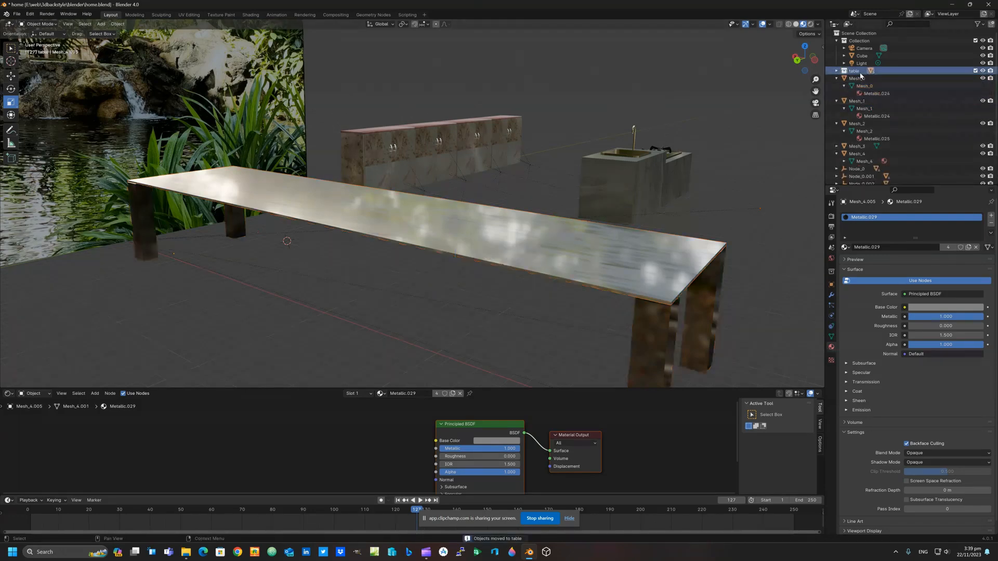
{"action": "left_click", "coordinate": [11, 76]}
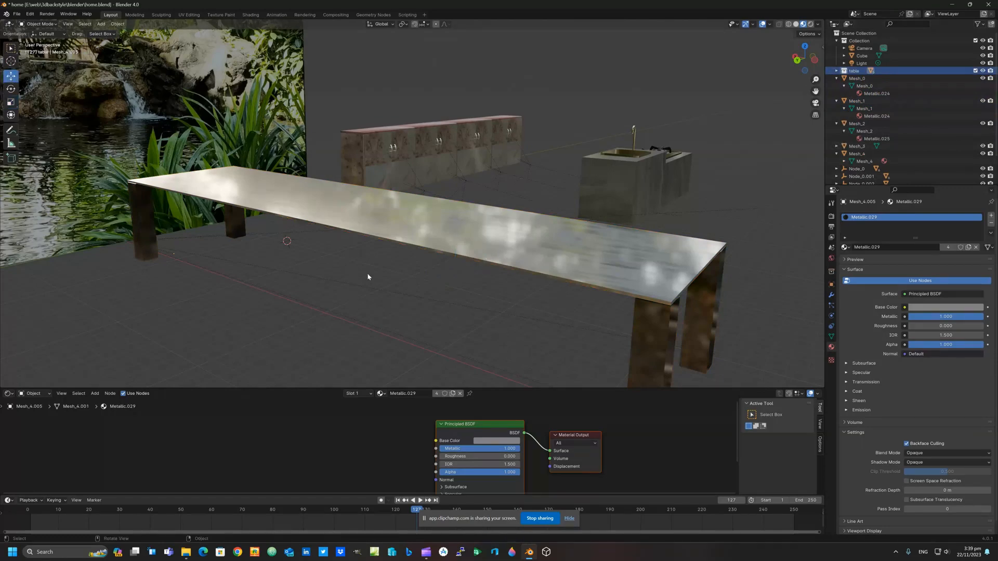
{"action": "scroll", "coordinate": [367, 273], "scroll_direction": "down", "scroll_amount": 3}
{"action": "left_click", "coordinate": [837, 70]}
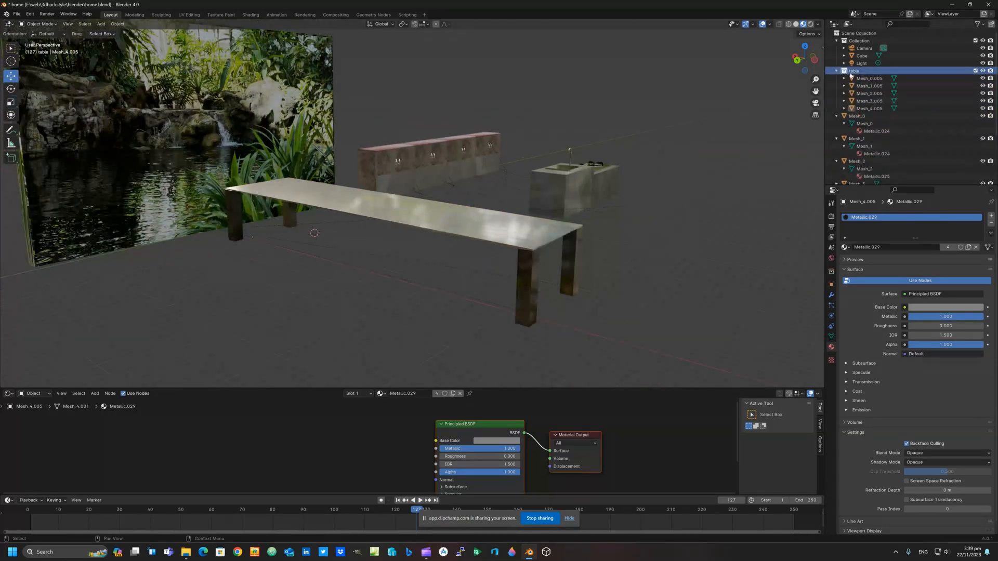
{"action": "left_click", "coordinate": [859, 78]}
{"action": "left_click", "coordinate": [869, 109], "text": "shift"}
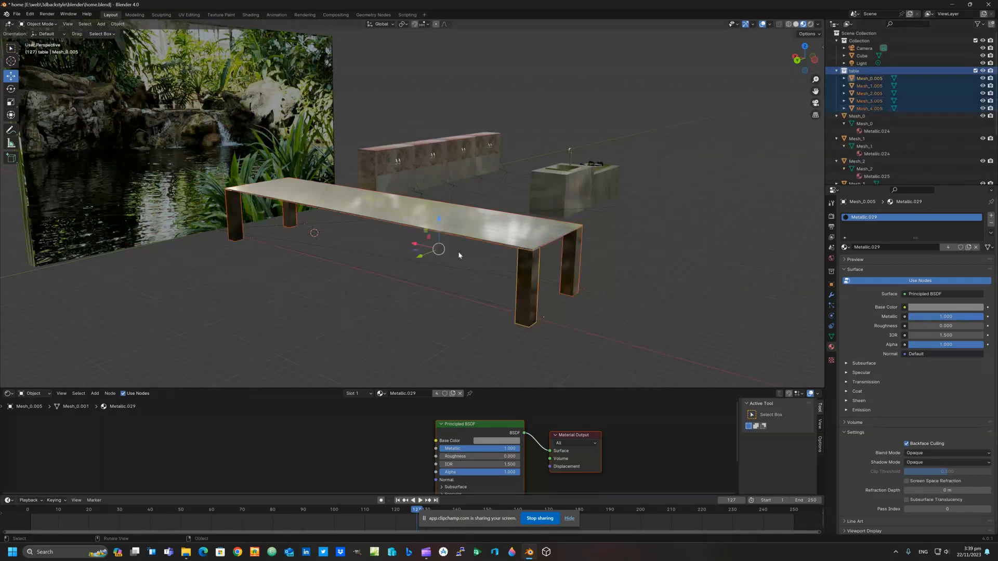
{"action": "left_click_drag", "start_coordinate": [414, 246], "coordinate": [452, 254]}
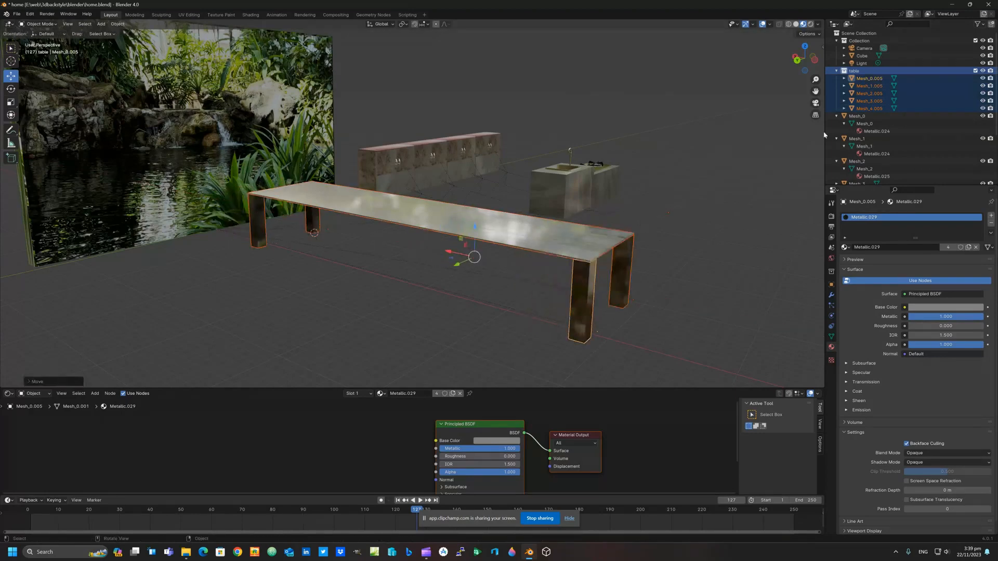
{"action": "left_click", "coordinate": [837, 71]}
Import the glTF 2.0 model chair.gltf from the 3dbackstyle folder
{"action": "left_click", "coordinate": [857, 86]}
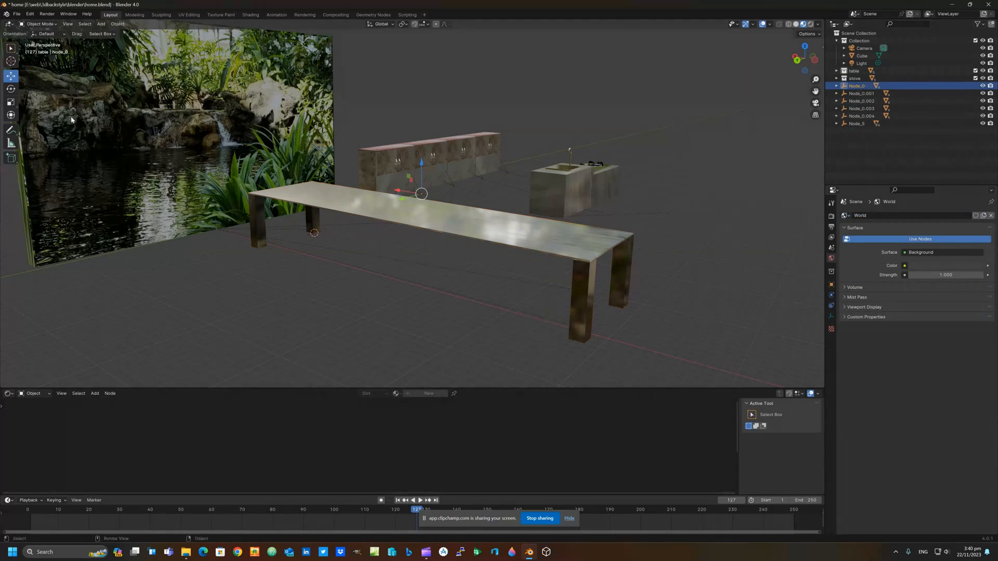
{"action": "left_click", "coordinate": [17, 14]}
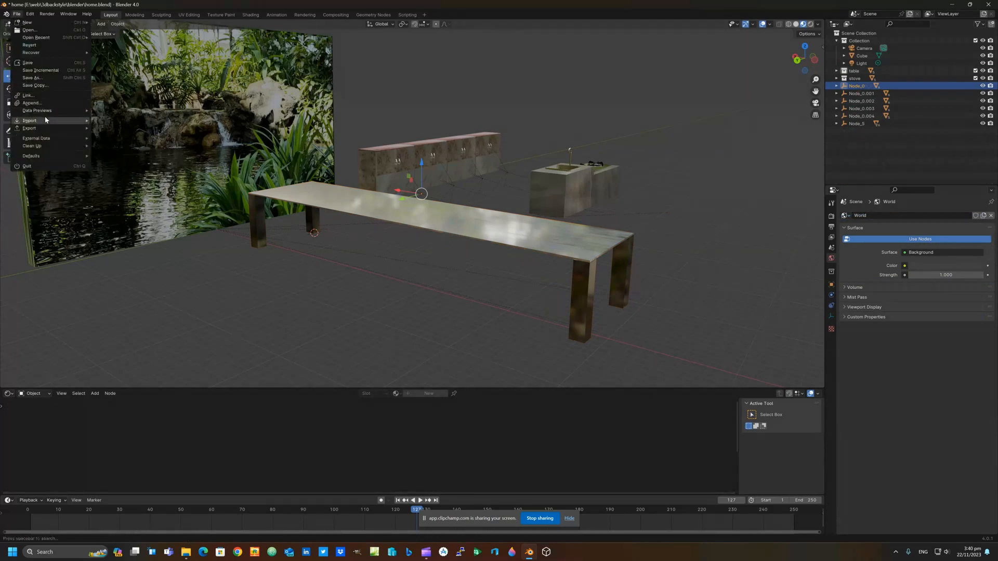
{"action": "mouse_move", "coordinate": [52, 121]}
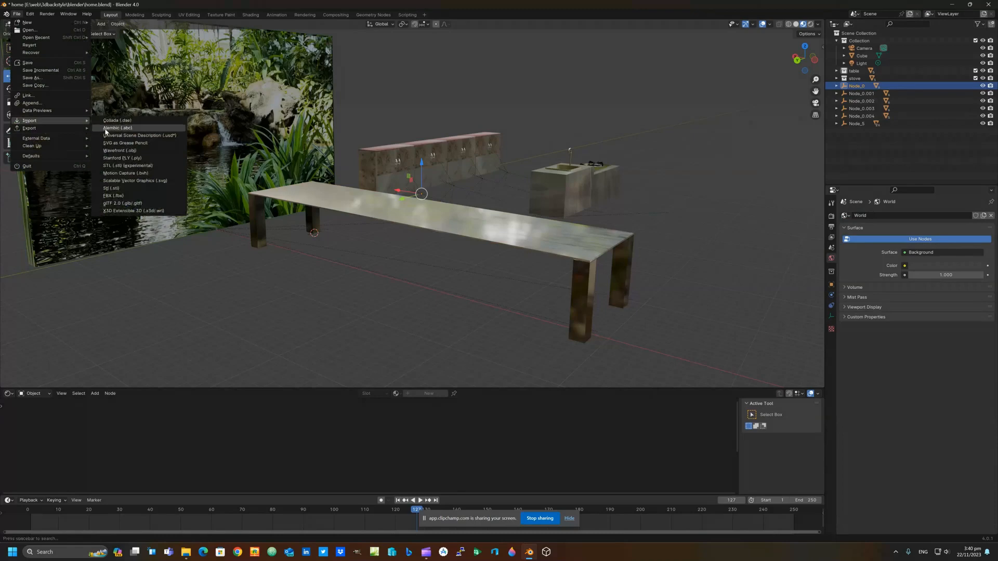
{"action": "left_click", "coordinate": [129, 203]}
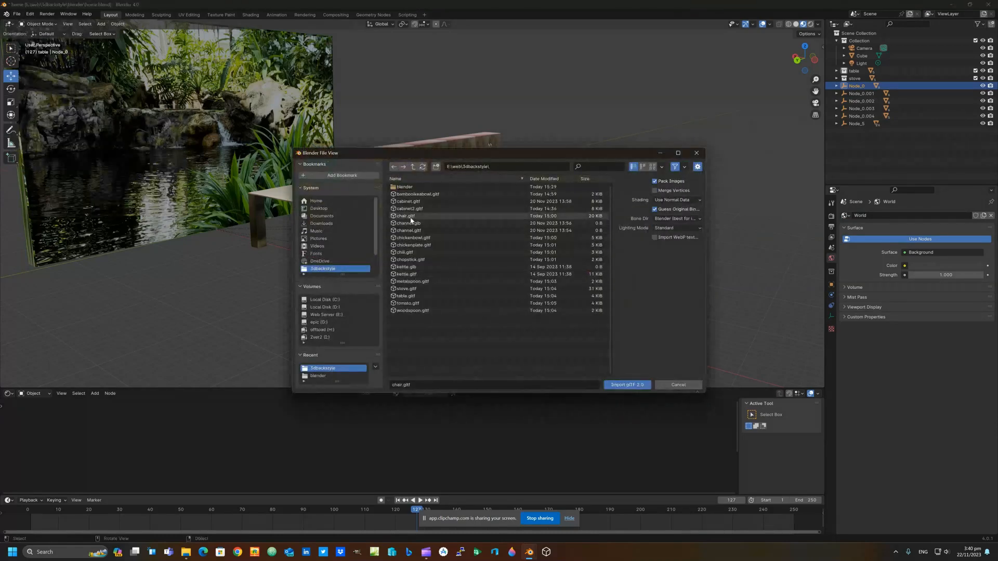
{"action": "left_click", "coordinate": [626, 385]}
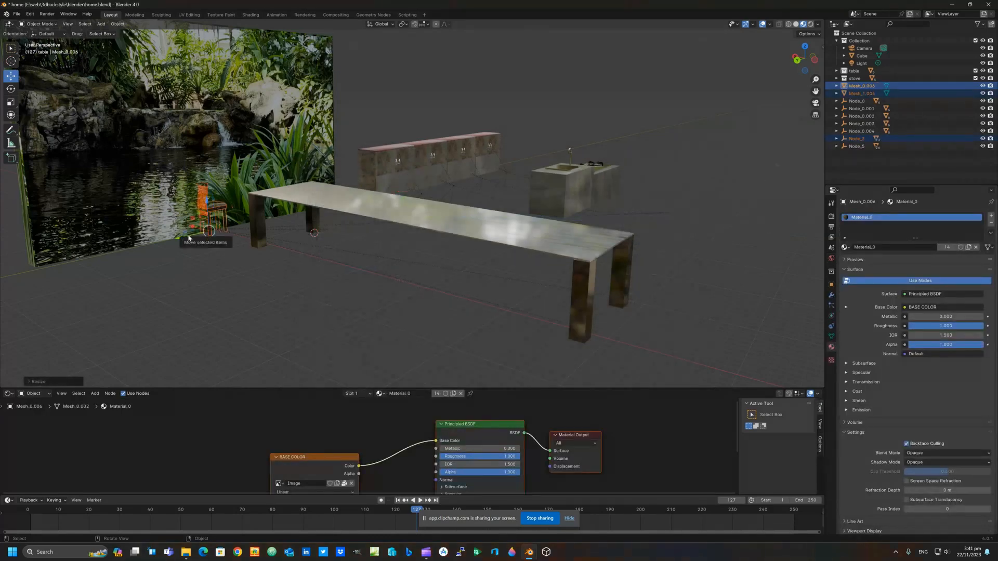
Move the imported chair along the X axis beside the table's far end and enlarge it uniformly to suit the table
{"action": "left_click_drag", "start_coordinate": [193, 229], "coordinate": [293, 255]}
{"action": "left_click", "coordinate": [10, 102]}
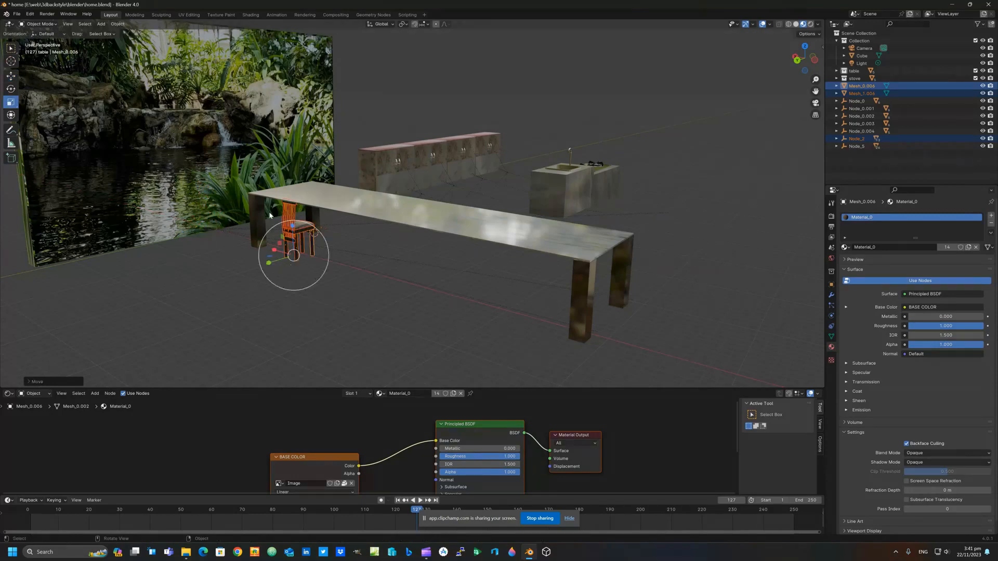
{"action": "left_click_drag", "start_coordinate": [292, 259], "coordinate": [292, 257]}
{"action": "key", "text": "ctrl+z"}
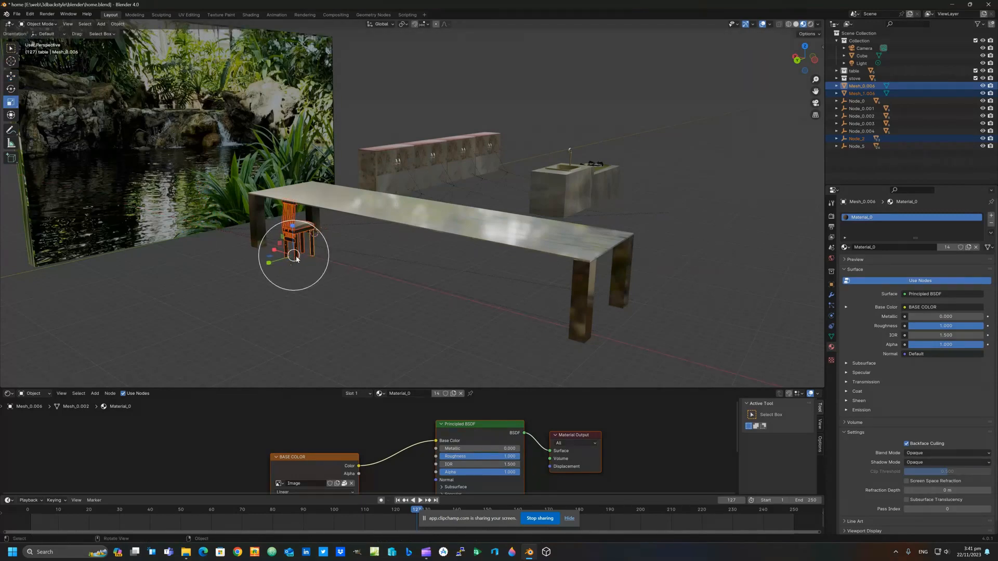
{"action": "mouse_move", "coordinate": [299, 256]}
{"action": "left_mouse_down"}
{"action": "mouse_move", "coordinate": [290, 256]}
{"action": "mouse_move", "coordinate": [298, 255]}
{"action": "left_mouse_up"}
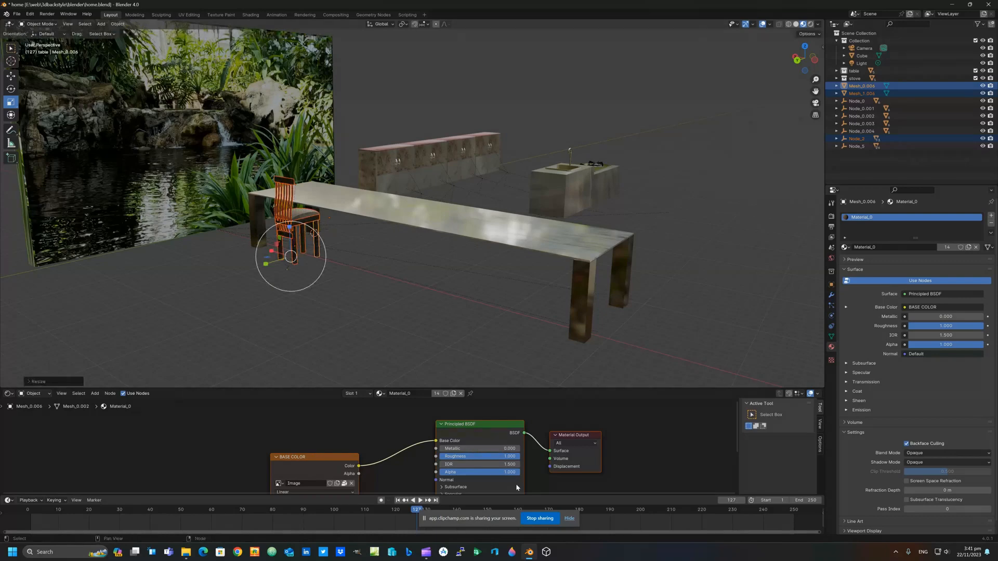
Move the chair's meshes and node into a new collection named "chair"
{"action": "middle_click_drag", "start_coordinate": [404, 286], "coordinate": [468, 281]}
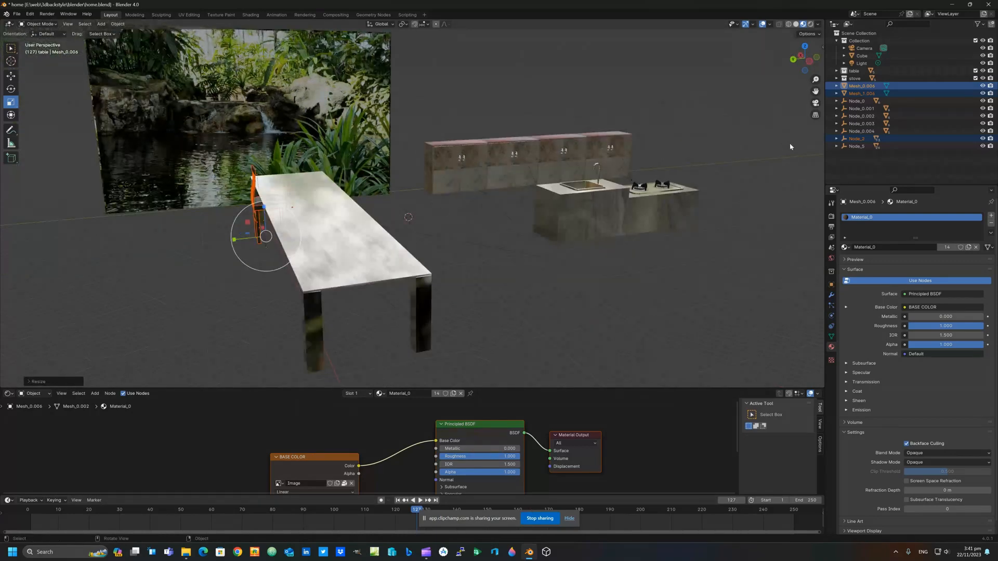
{"action": "key", "text": "m"}
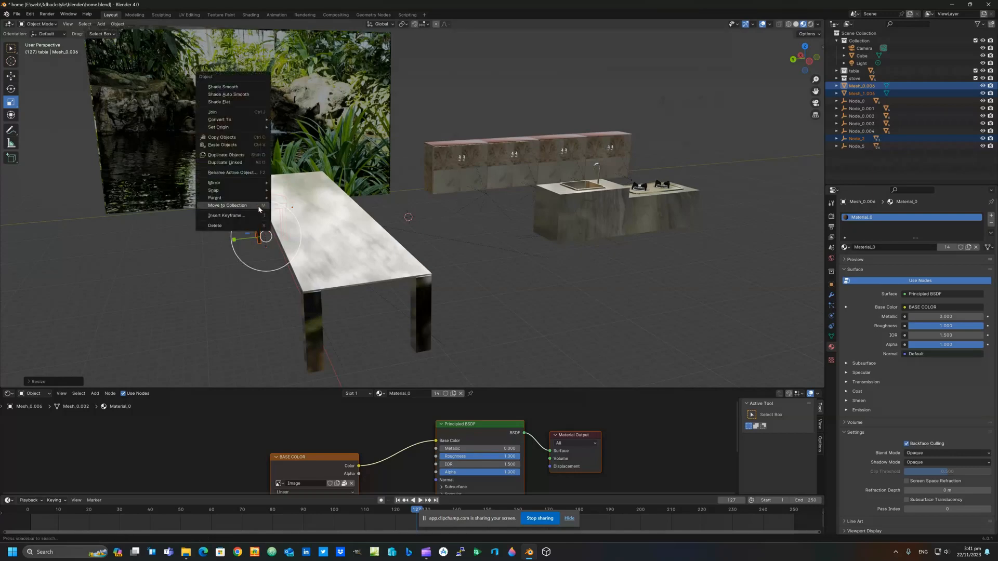
{"action": "left_click", "coordinate": [259, 208]}
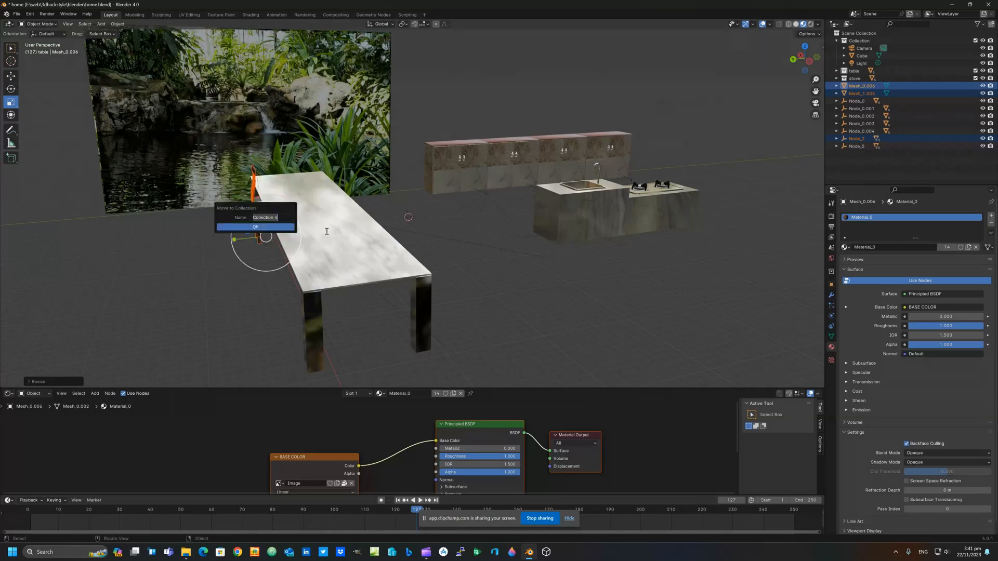
{"action": "type", "text": "chair"}
{"action": "left_click", "coordinate": [262, 227]}
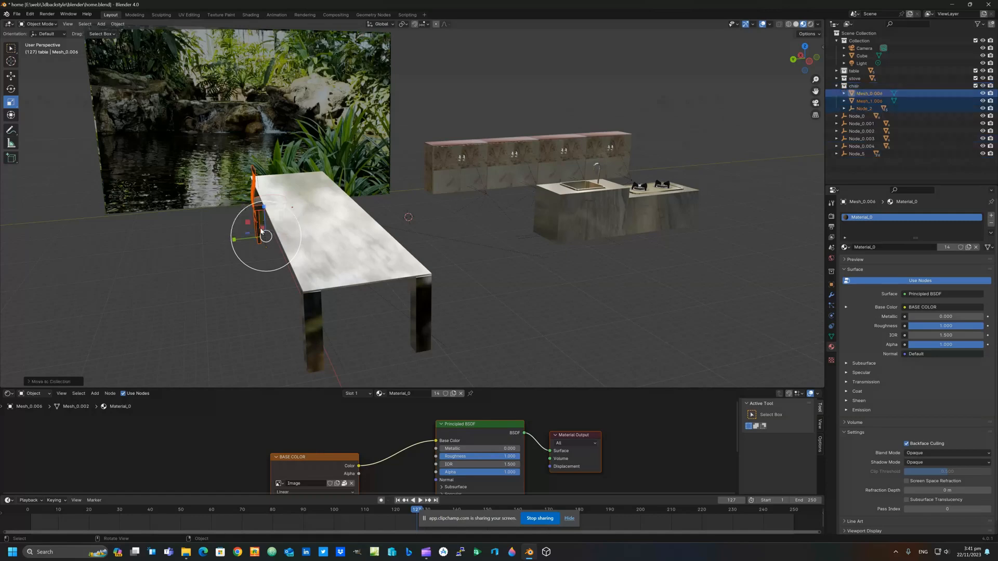
Select Node_2 and both meshes in the chair collection together and reposition the chair beside the table with the Move tool
{"action": "left_click", "coordinate": [854, 109], "text": "shift"}
{"action": "left_click", "coordinate": [861, 110]}
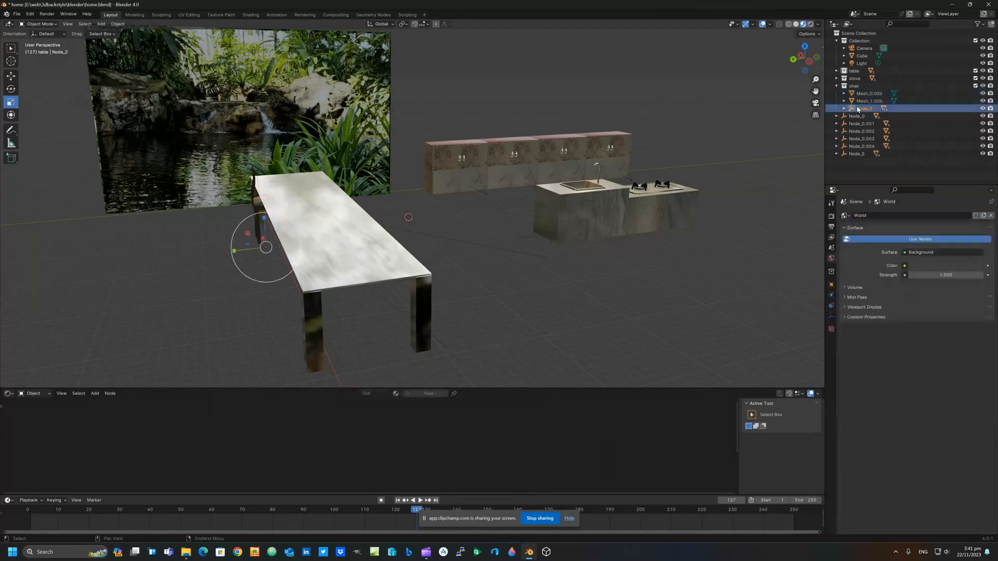
{"action": "left_click", "coordinate": [867, 96], "text": "shift"}
{"action": "left_click", "coordinate": [12, 77]}
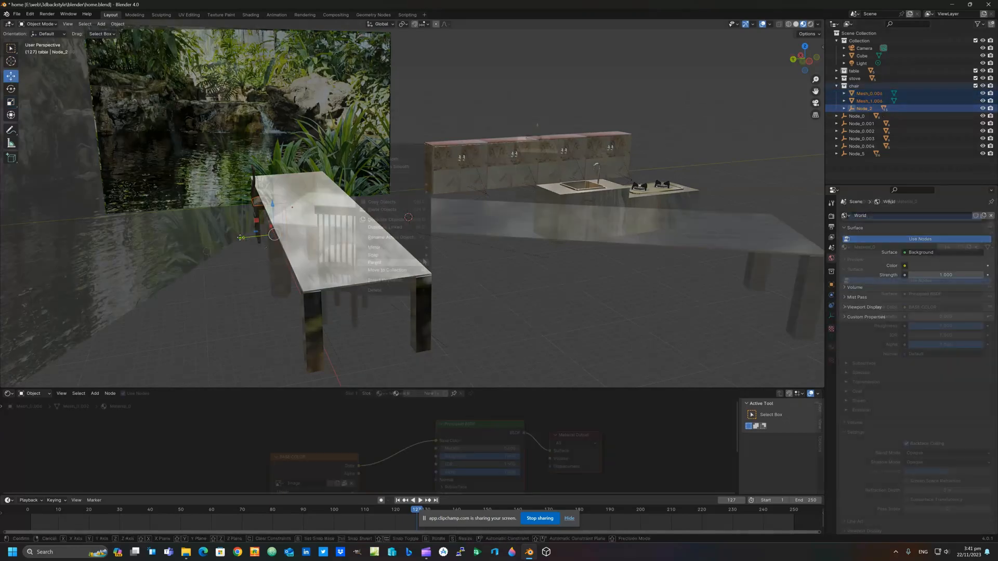
Paste the copied chair collection into the Scene Collection, select the copy's meshes and node, and move them along the X axis beside the original chair
{"action": "right_click", "coordinate": [395, 256]}
{"action": "mouse_move", "coordinate": [425, 258]}
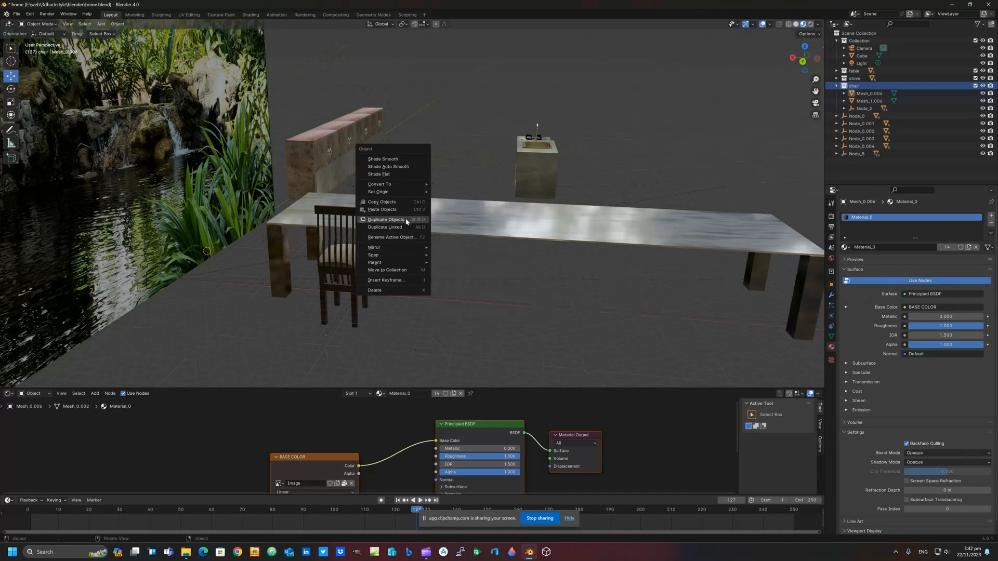
{"action": "key", "text": "Escape"}
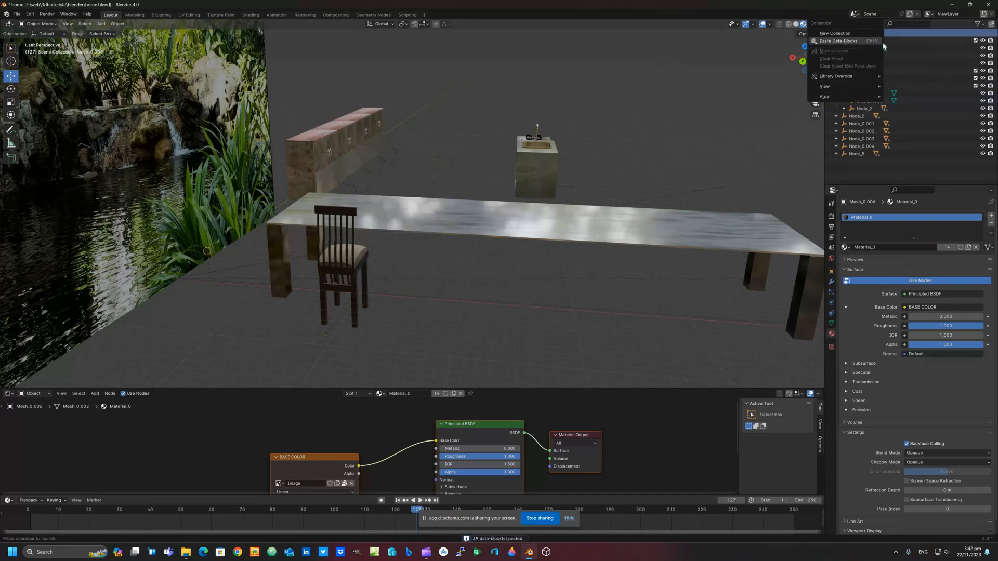
{"action": "left_click", "coordinate": [880, 42]}
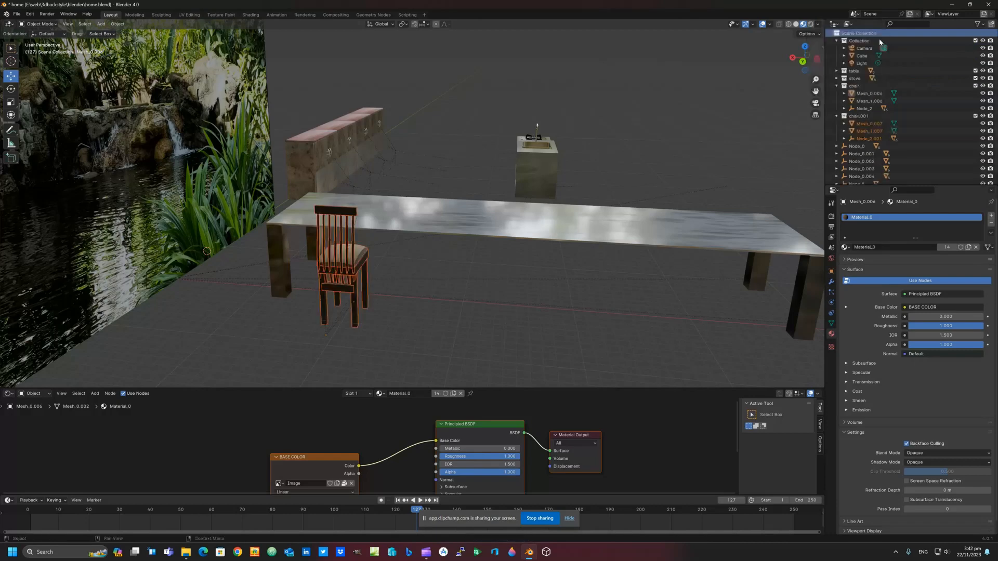
{"action": "left_click", "coordinate": [865, 117]}
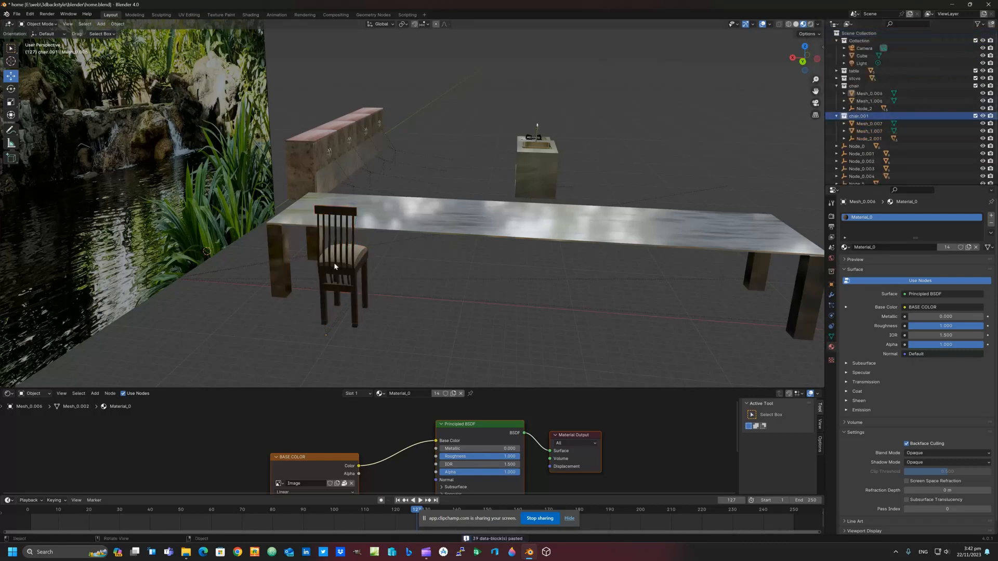
{"action": "left_click", "coordinate": [876, 124]}
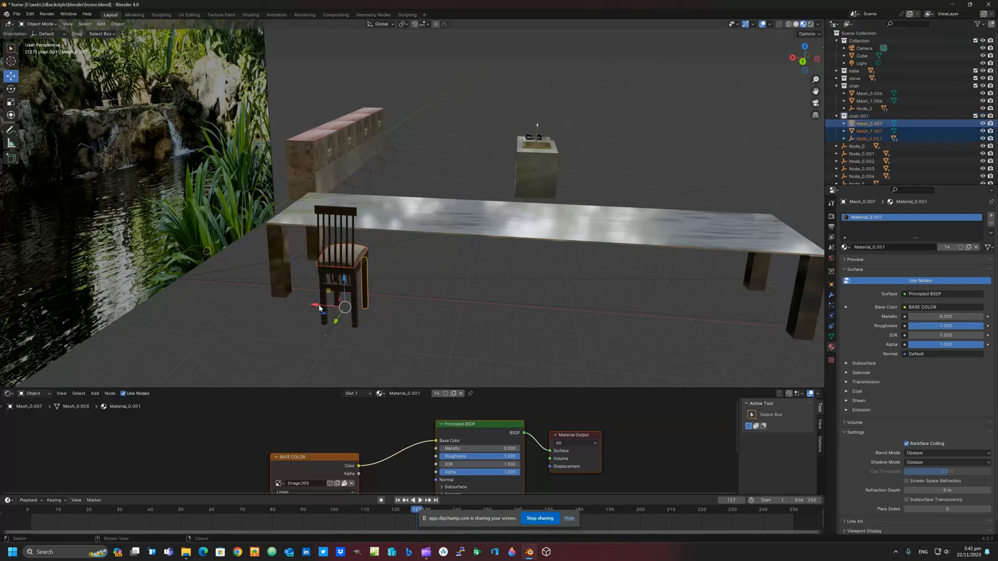
{"action": "left_click_drag", "start_coordinate": [328, 306], "coordinate": [389, 310]}
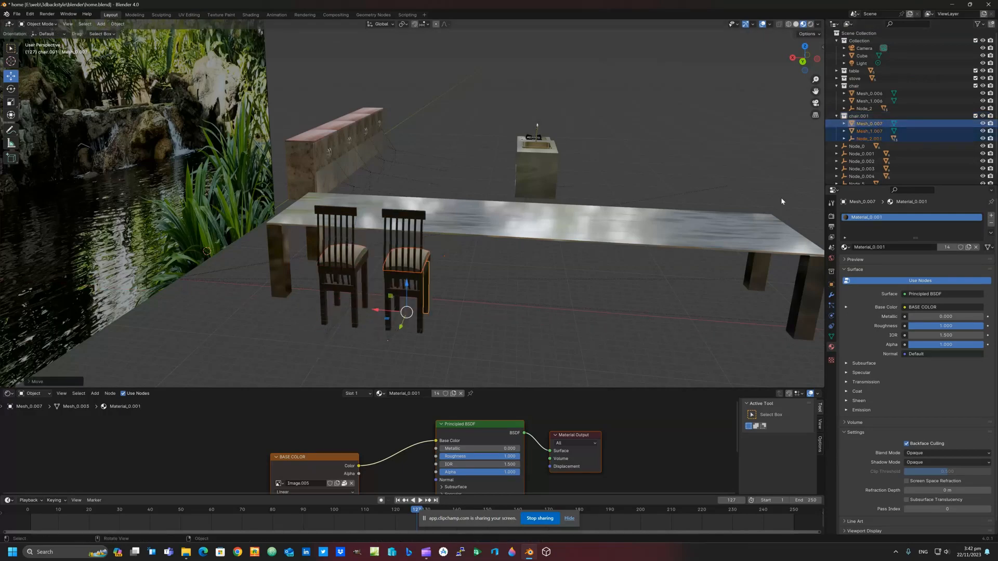
Paste another chair copy into the Scene Collection and move it along the X axis to stand past the second chair
{"action": "right_click", "coordinate": [858, 34]}
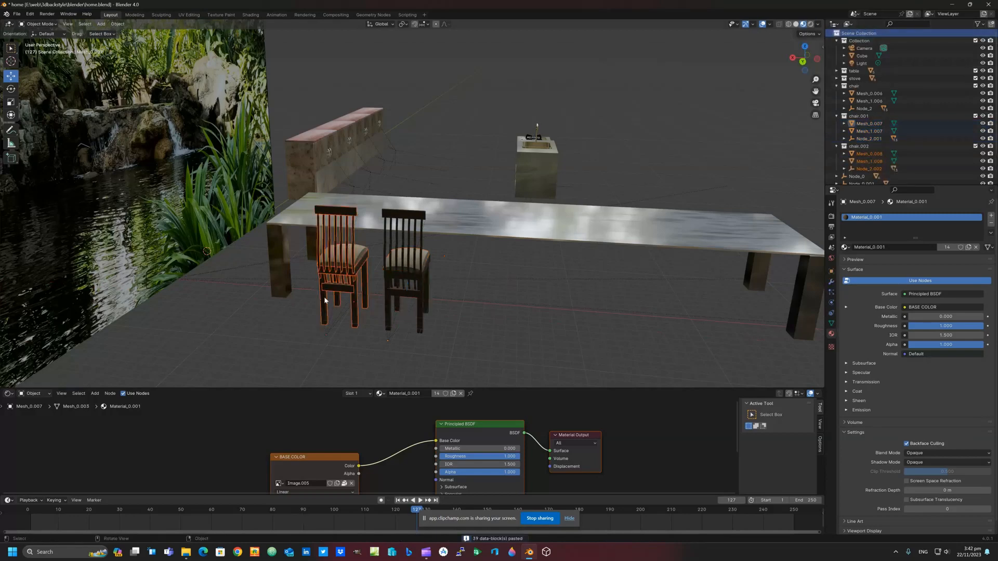
{"action": "left_click", "coordinate": [11, 76]}
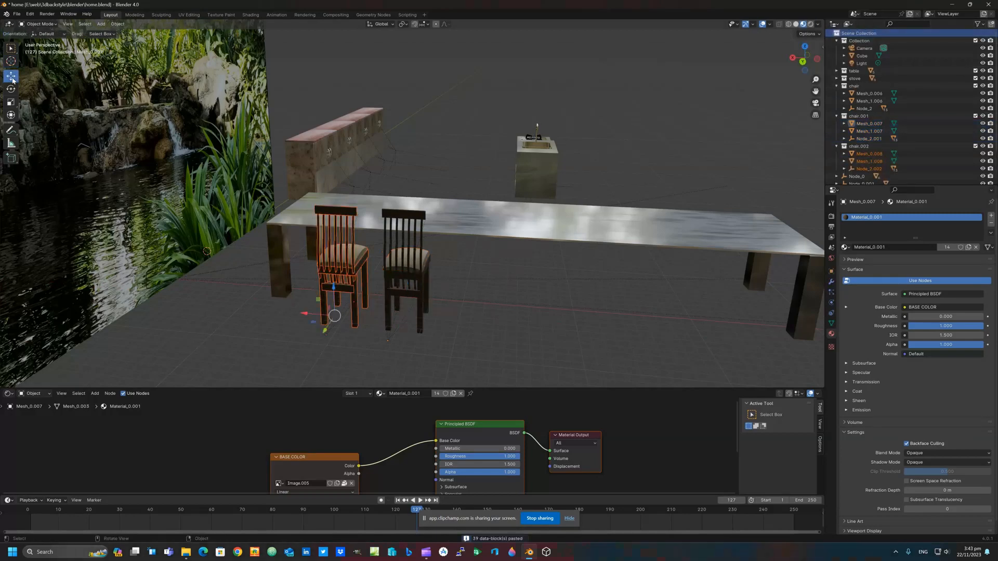
{"action": "left_click_drag", "start_coordinate": [308, 314], "coordinate": [488, 329]}
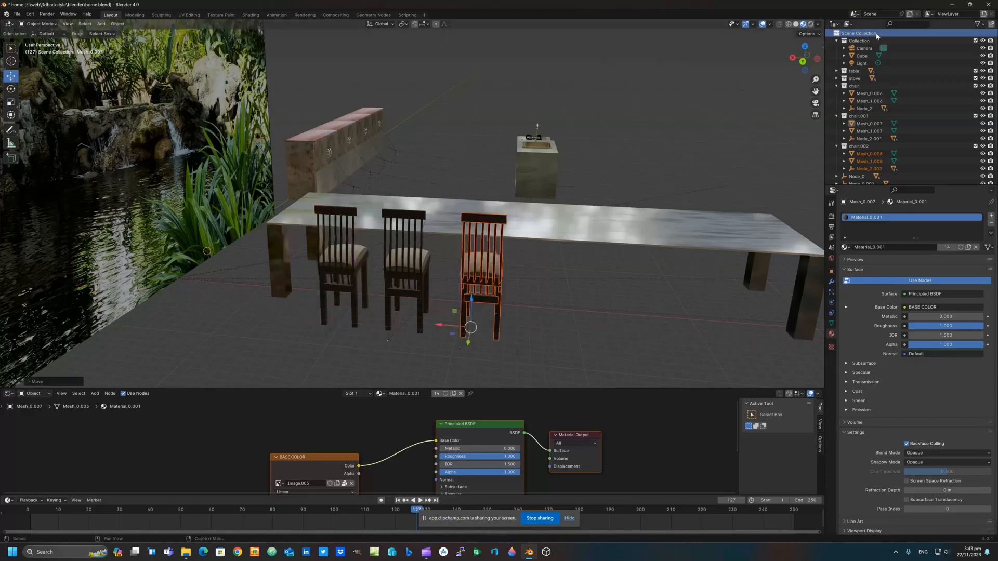
Paste a fourth chair into the Scene Collection and move it along the X axis past the third, leaving a wider gap
{"action": "middle_click_drag", "start_coordinate": [680, 176], "coordinate": [561, 175]}
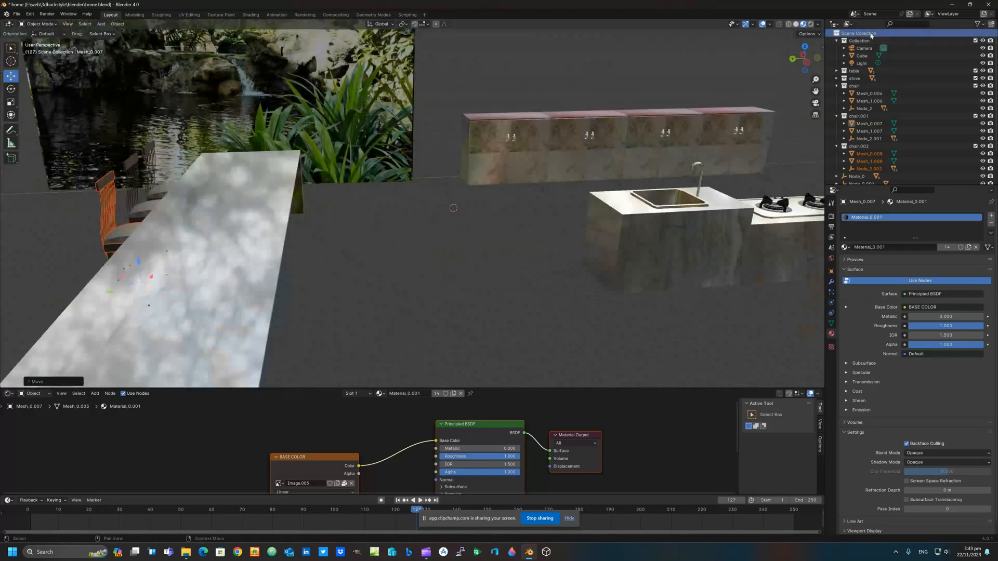
{"action": "right_click", "coordinate": [871, 35]}
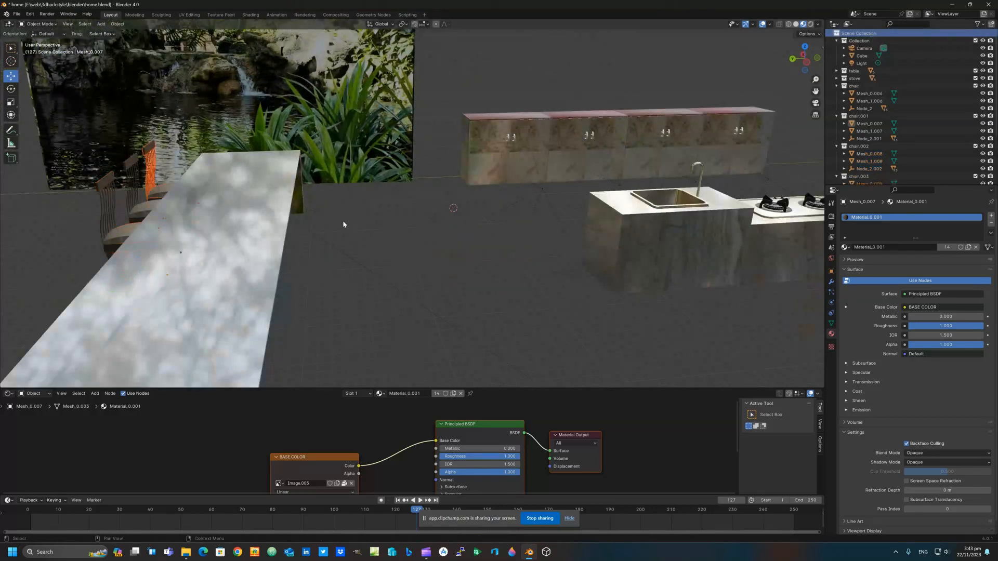
{"action": "middle_click_drag", "start_coordinate": [343, 225], "coordinate": [446, 205]}
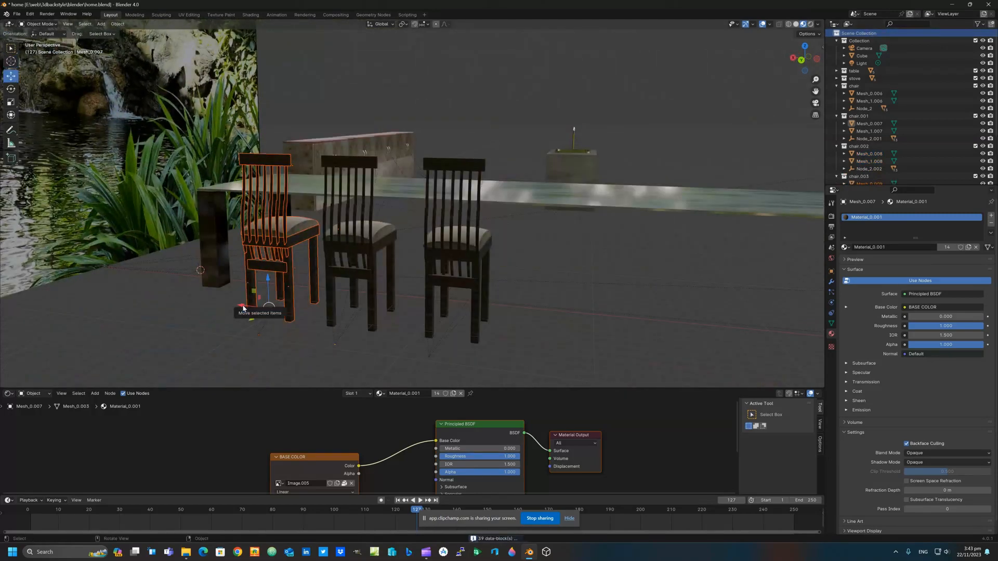
{"action": "left_click_drag", "start_coordinate": [244, 307], "coordinate": [626, 349]}
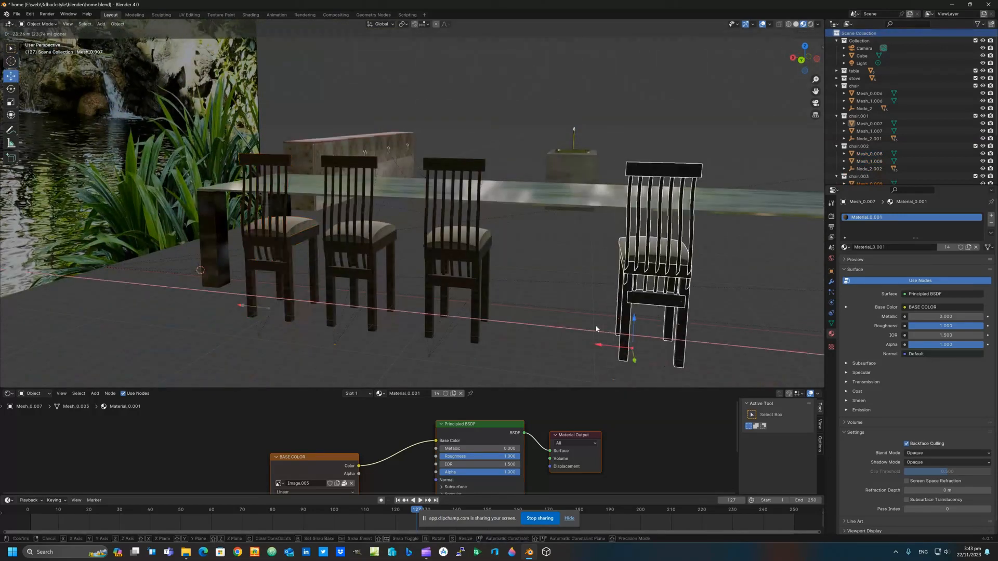
Paste a fifth chair into the Scene Collection and move it along the X axis toward the table end farthest from the waterfall picture
{"action": "right_click", "coordinate": [861, 33]}
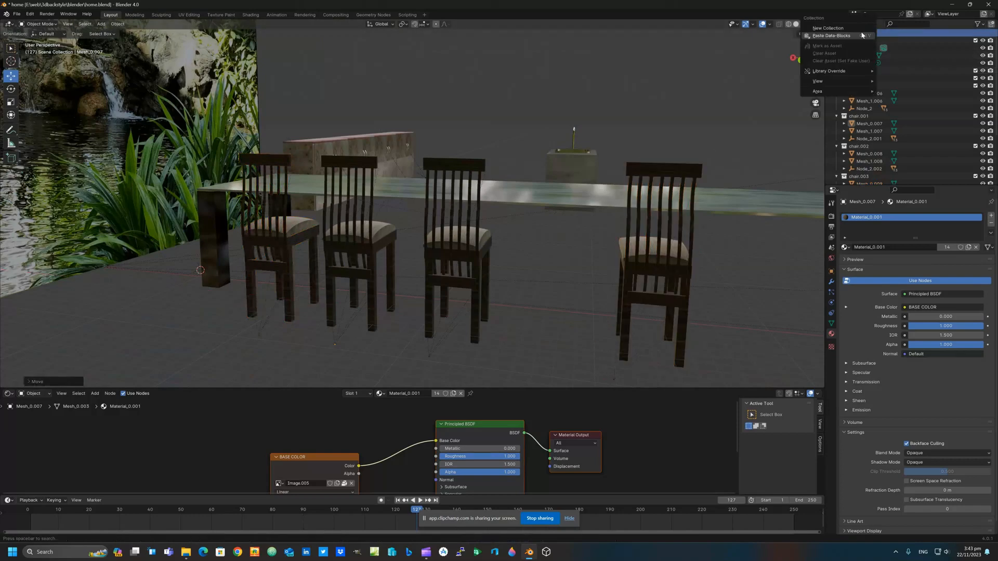
{"action": "left_click", "coordinate": [858, 36]}
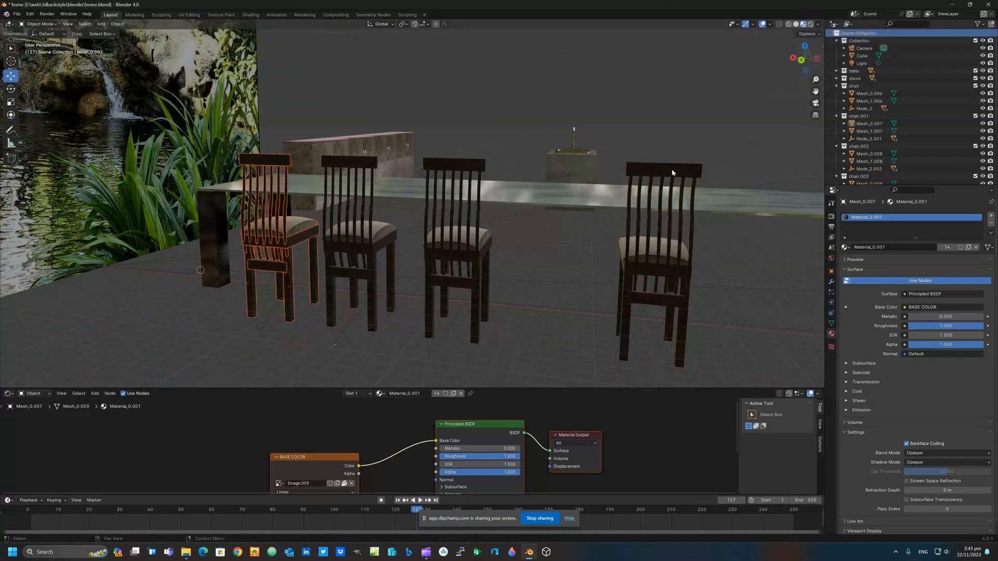
{"action": "scroll", "coordinate": [672, 172], "scroll_direction": "down", "scroll_amount": 8}
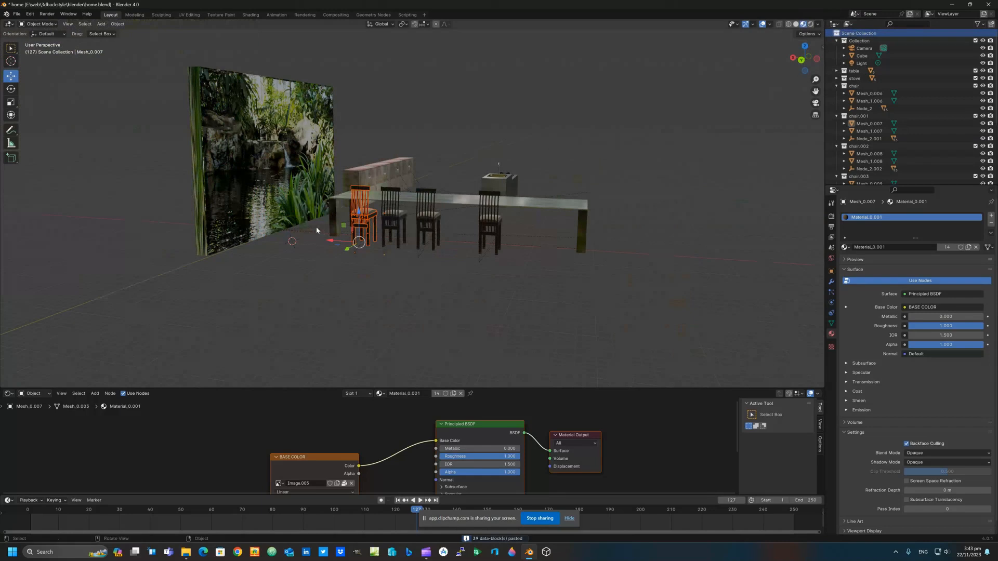
{"action": "left_click_drag", "start_coordinate": [338, 240], "coordinate": [504, 255]}
Paste a sixth chair and move it along the X and Y axes to the kitchen side of the table, at the end farthest from the waterfall
{"action": "right_click", "coordinate": [847, 36]}
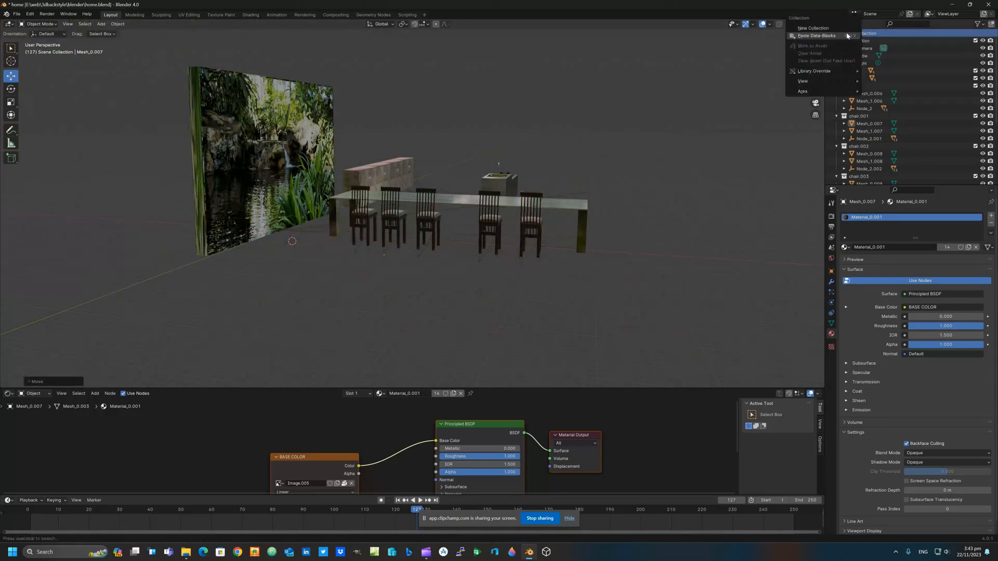
{"action": "key", "text": "ctrl+v"}
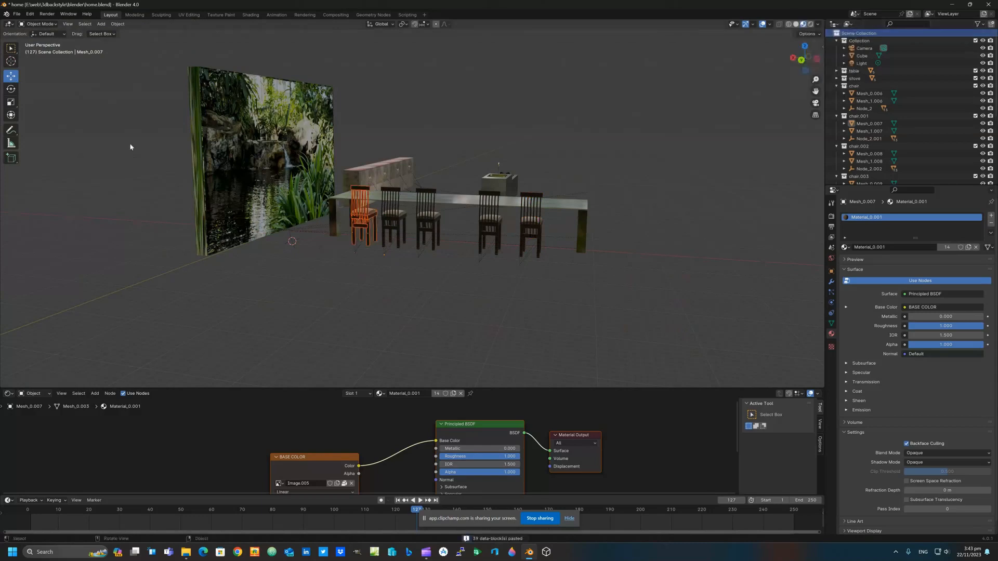
{"action": "left_click", "coordinate": [9, 61]}
{"action": "left_click", "coordinate": [11, 89]}
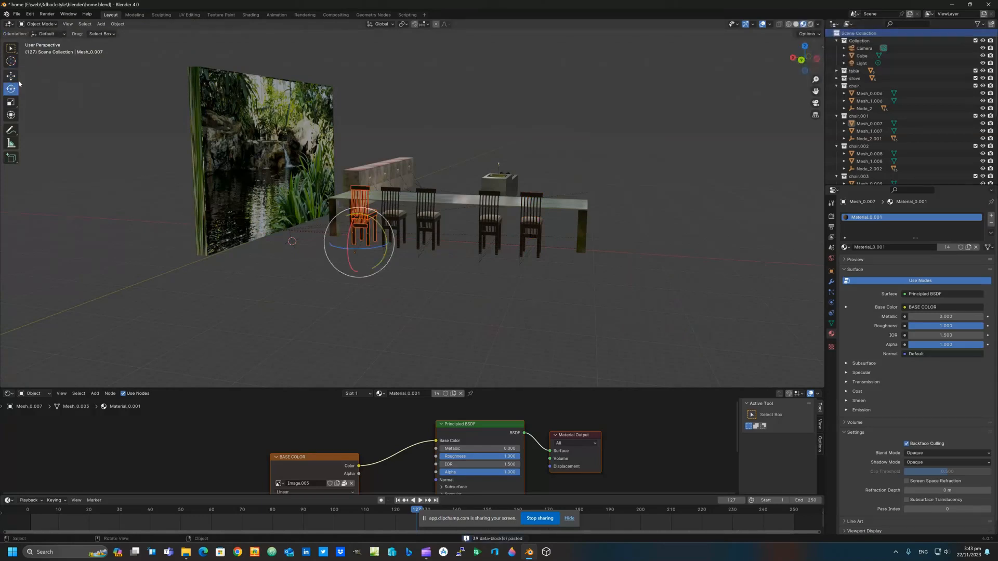
{"action": "left_click", "coordinate": [11, 76]}
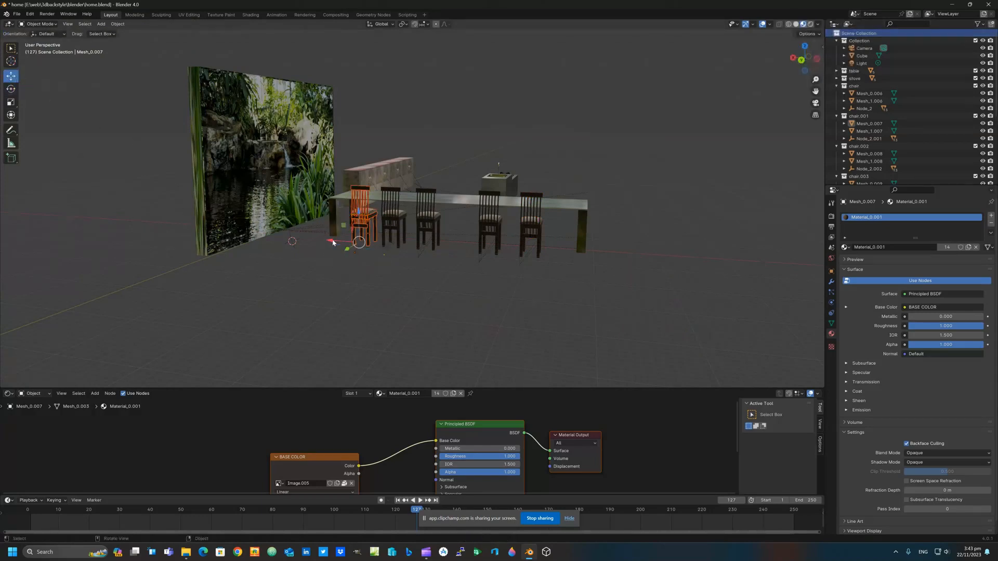
{"action": "left_click_drag", "start_coordinate": [333, 240], "coordinate": [552, 256]}
{"action": "middle_click_drag", "start_coordinate": [523, 279], "coordinate": [433, 291]}
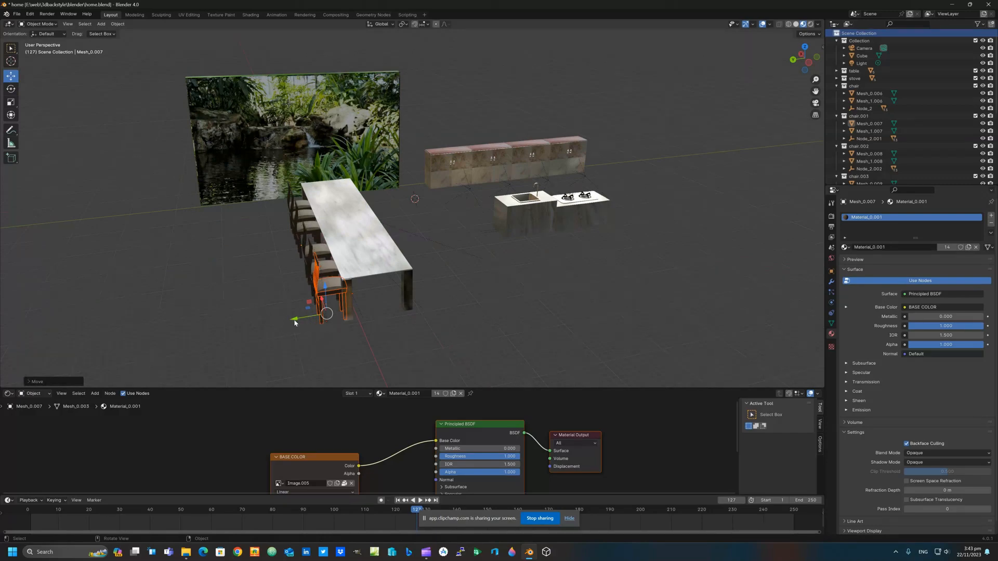
{"action": "mouse_move", "coordinate": [296, 320]}
{"action": "left_mouse_down"}
{"action": "mouse_move", "coordinate": [397, 303]}
{"action": "mouse_move", "coordinate": [451, 309]}
{"action": "mouse_move", "coordinate": [406, 279]}
{"action": "left_mouse_up"}
Rotate the sixth chair around its vertical axis to face the table from the kitchen side
{"action": "left_click", "coordinate": [11, 88]}
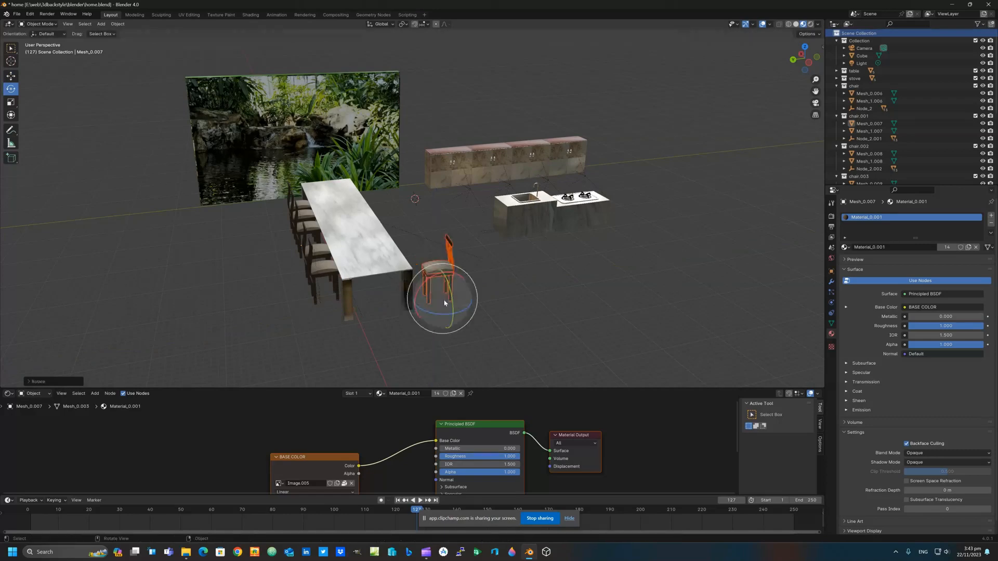
{"action": "scroll", "coordinate": [448, 298], "scroll_direction": "up", "scroll_amount": 5}
{"action": "scroll", "coordinate": [448, 298], "scroll_direction": "down", "scroll_amount": 2}
{"action": "middle_click_drag", "start_coordinate": [447, 298], "coordinate": [288, 292]}
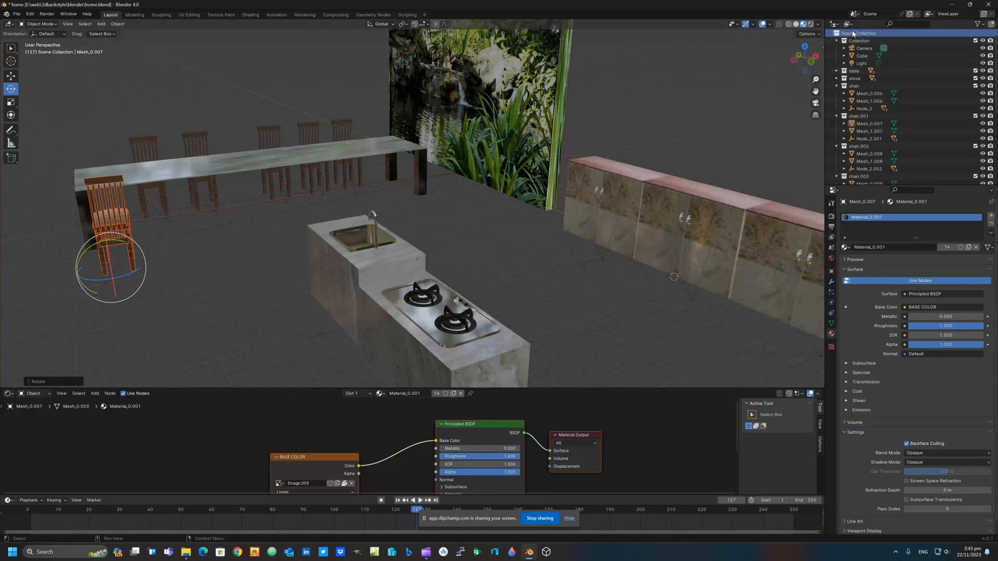
{"action": "right_click", "coordinate": [121, 236]}
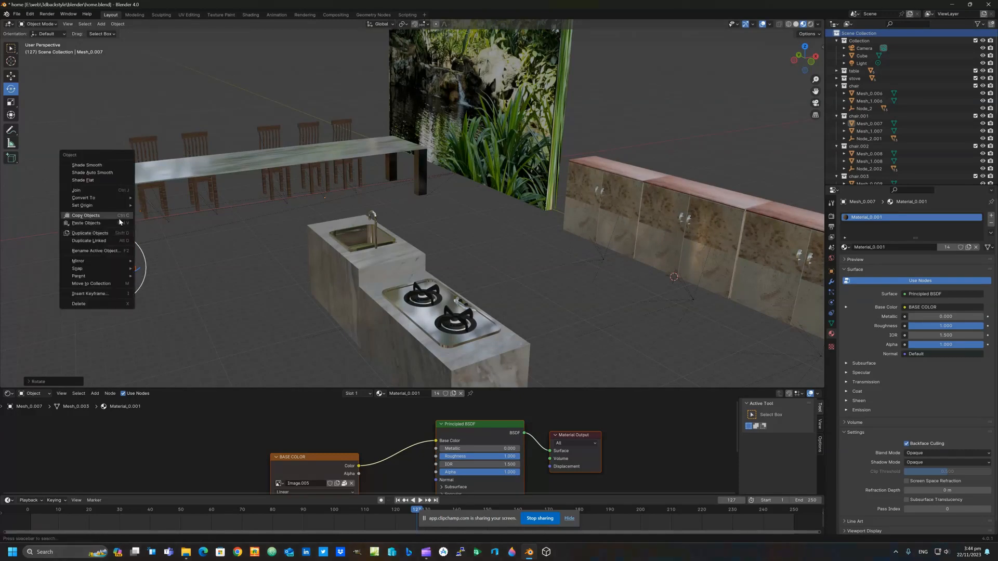
{"action": "left_click", "coordinate": [119, 218]}
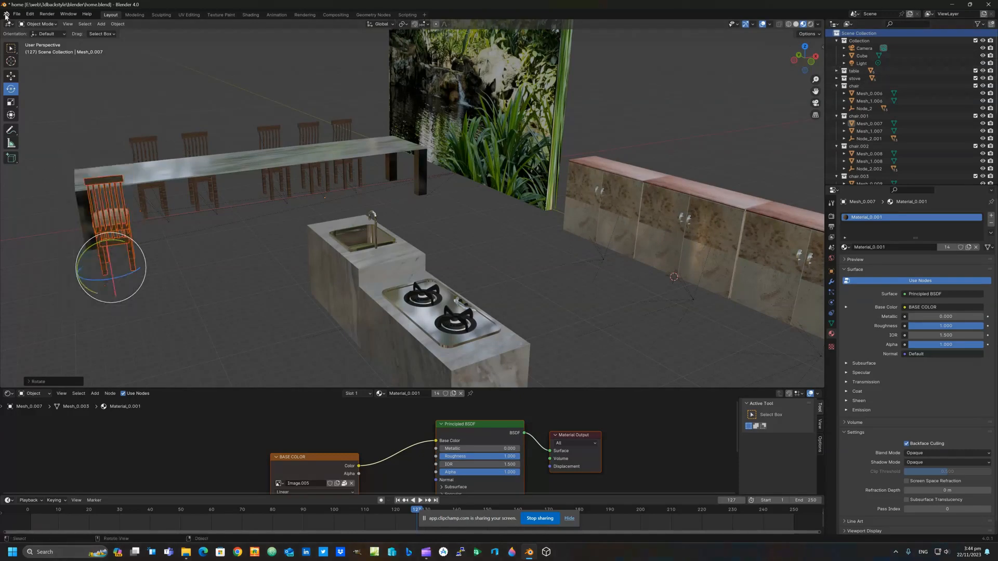
{"action": "left_click", "coordinate": [30, 14]}
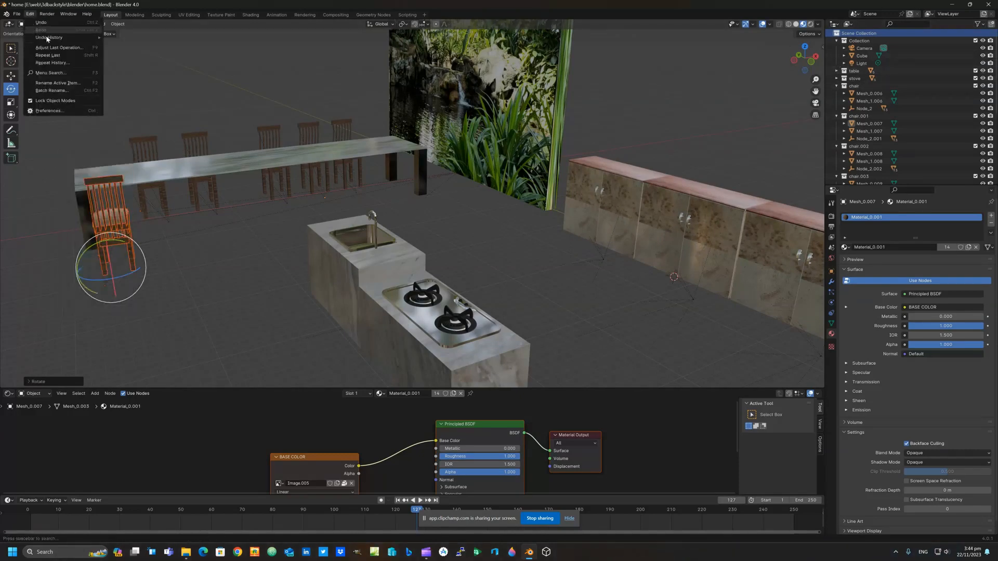
Copy the chair.005 collection together with its two meshes and node
{"action": "scroll", "coordinate": [881, 144], "scroll_direction": "down", "scroll_amount": 5}
{"action": "scroll", "coordinate": [881, 144], "scroll_direction": "down", "scroll_amount": 2}
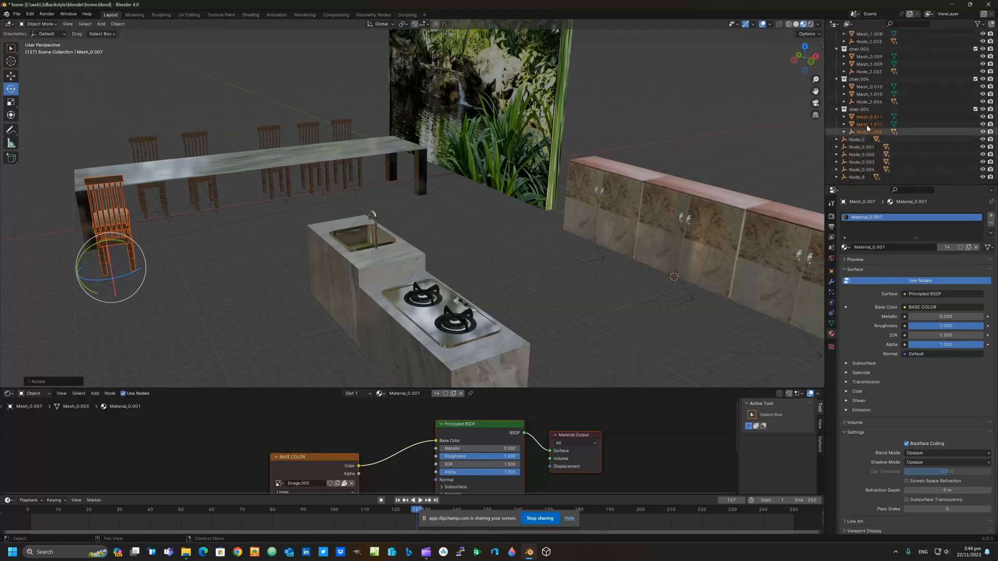
{"action": "left_click", "coordinate": [860, 110]}
{"action": "left_click", "coordinate": [869, 130], "text": "shift"}
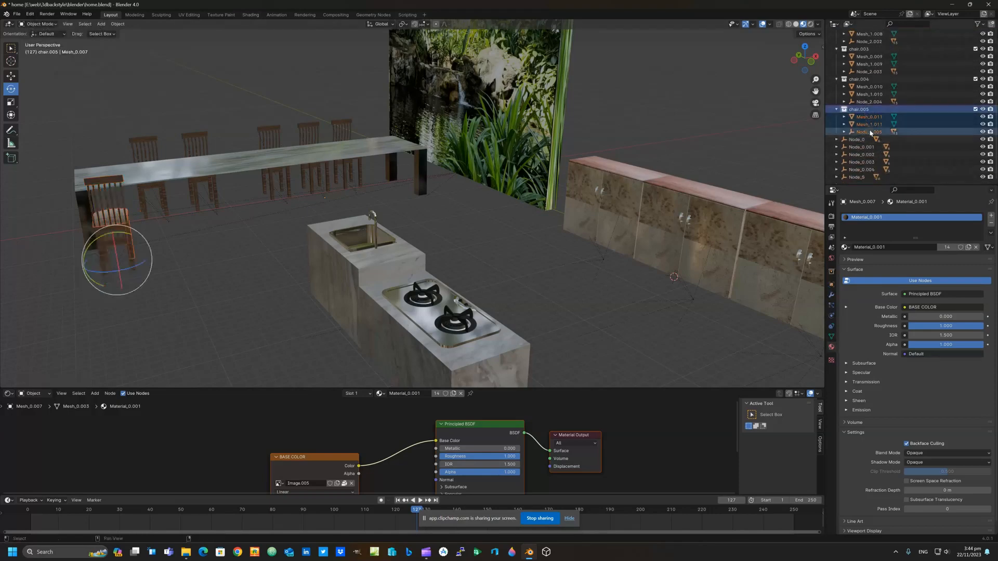
{"action": "right_click", "coordinate": [870, 124]}
{"action": "left_click", "coordinate": [866, 126]}
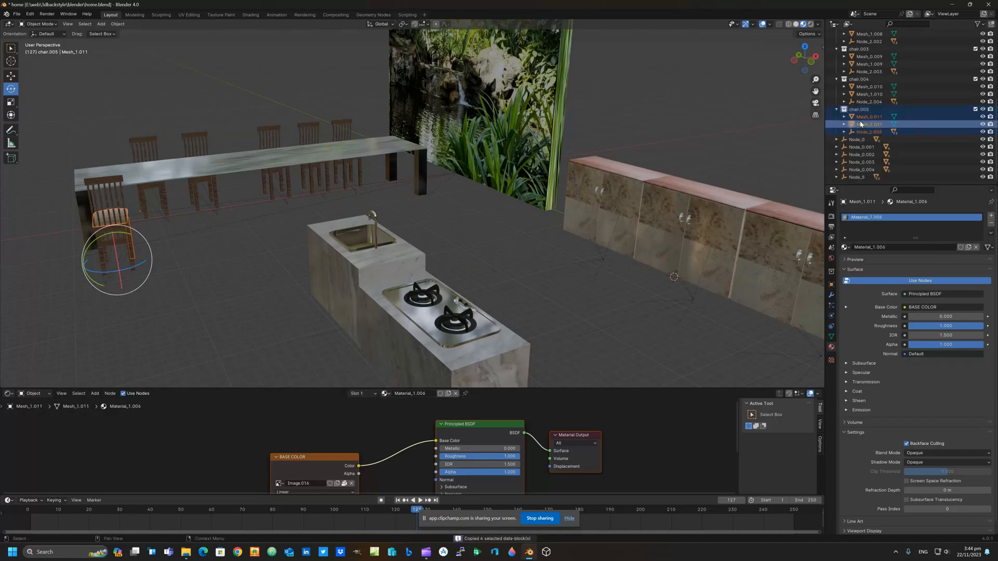
Paste the rotated chair into the Scene Collection and move the copy along the X axis as the second chair on the kitchen side
{"action": "scroll", "coordinate": [861, 52], "scroll_direction": "up", "scroll_amount": 7}
{"action": "left_click", "coordinate": [863, 33]}
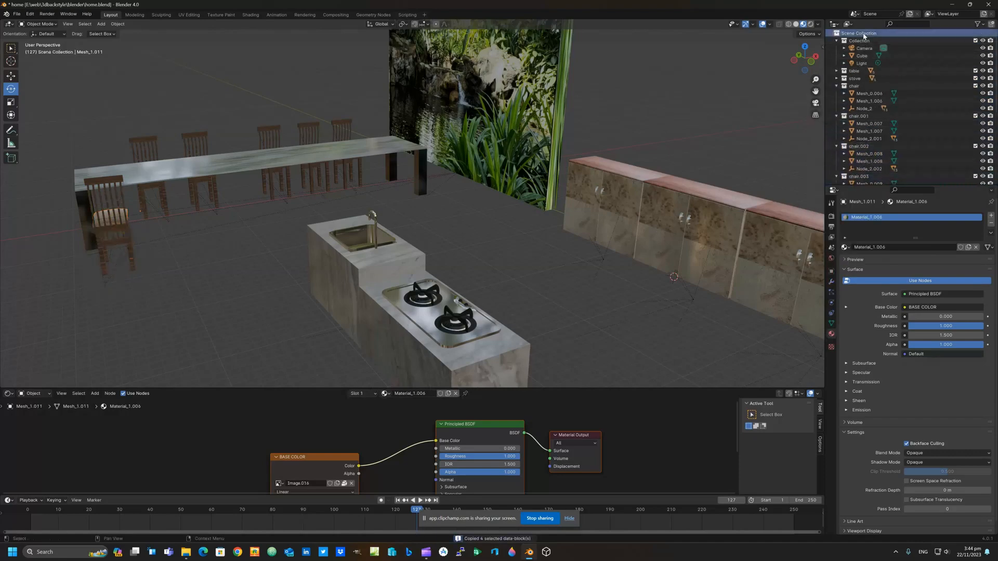
{"action": "right_click", "coordinate": [864, 35]}
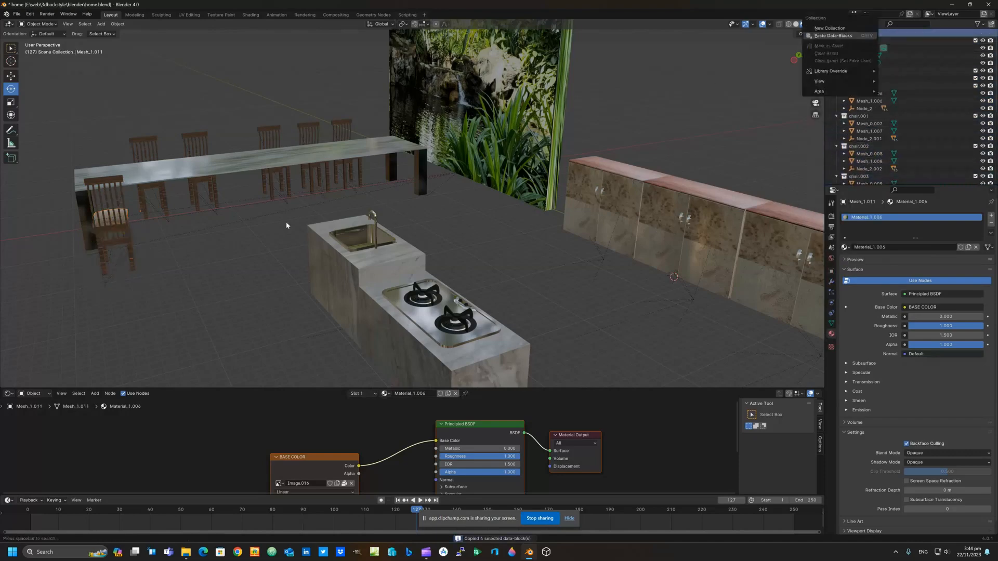
{"action": "left_click", "coordinate": [834, 36]}
{"action": "left_click", "coordinate": [11, 76]}
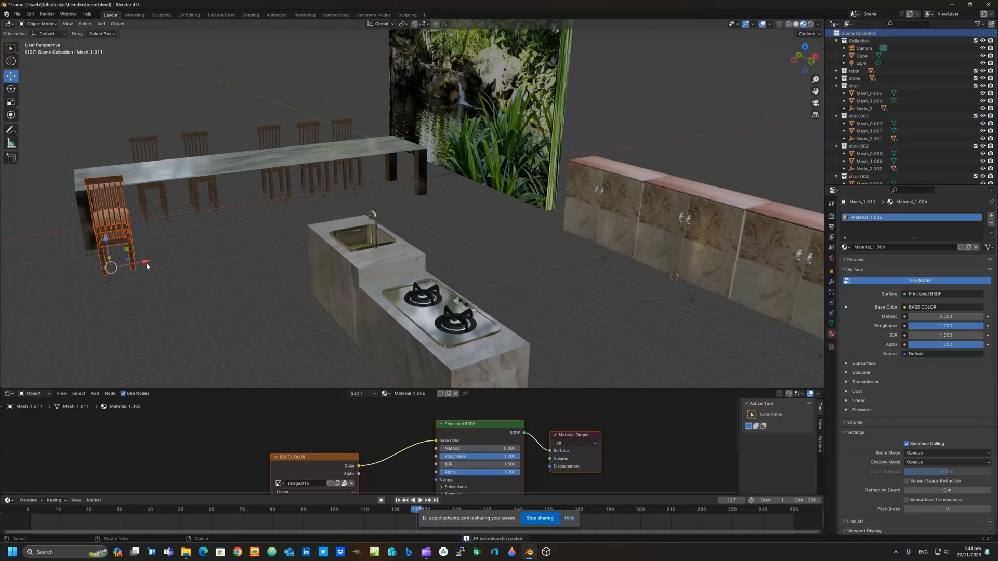
{"action": "left_click_drag", "start_coordinate": [146, 266], "coordinate": [224, 249]}
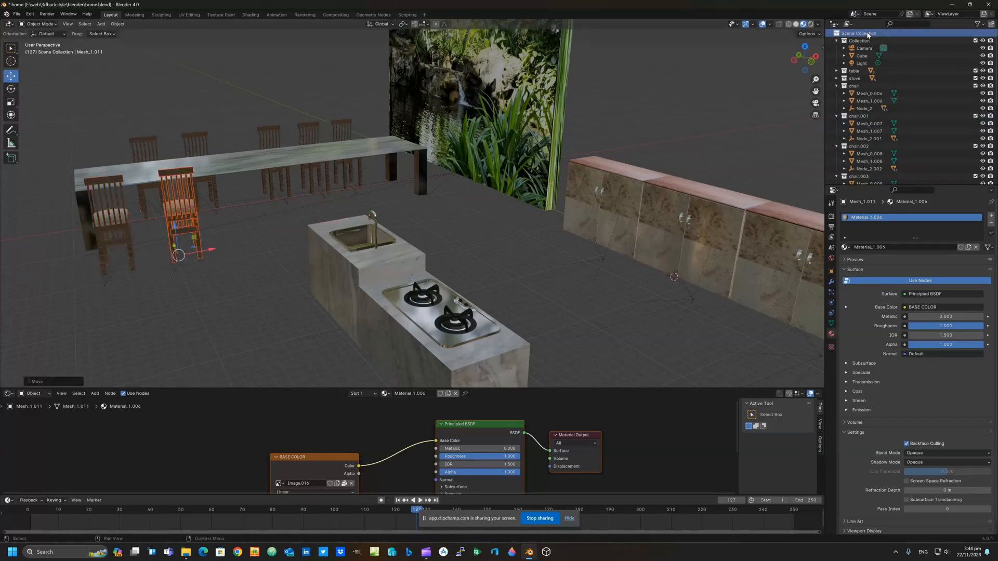
Paste a third rotated chair and move it along the X axis past the second one on the kitchen side
{"action": "right_click", "coordinate": [867, 35]}
{"action": "key", "text": "ctrl+v"}
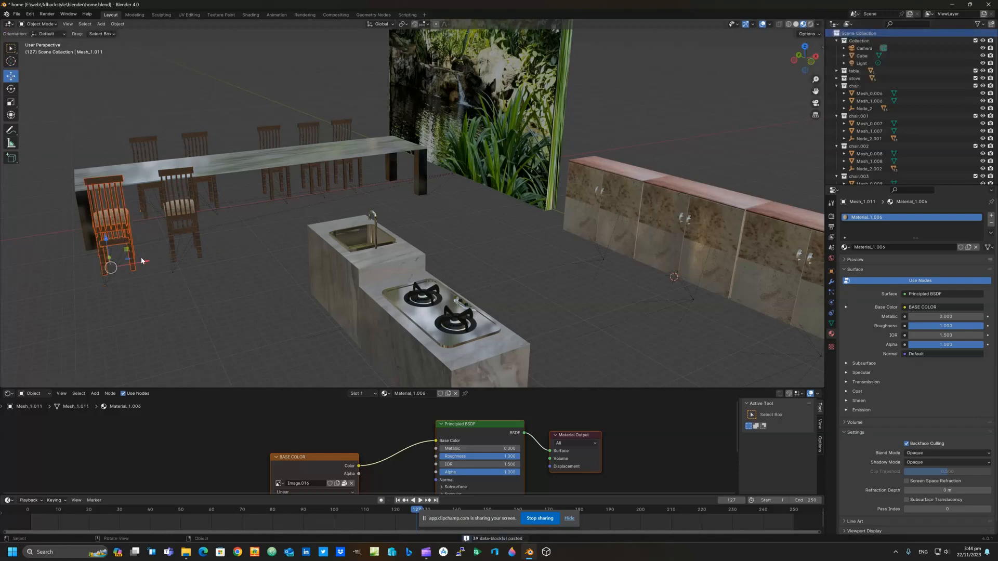
{"action": "left_click_drag", "start_coordinate": [166, 258], "coordinate": [385, 224]}
Paste a fourth rotated chair into the Scene Collection and move it along the X axis into the kitchen-side row
{"action": "right_click", "coordinate": [849, 35]}
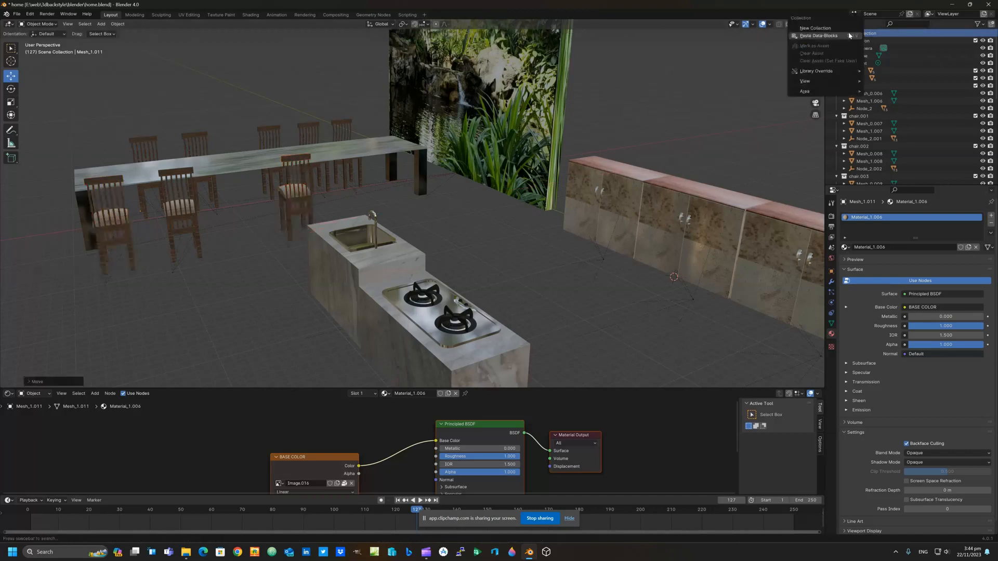
{"action": "key", "text": "Return"}
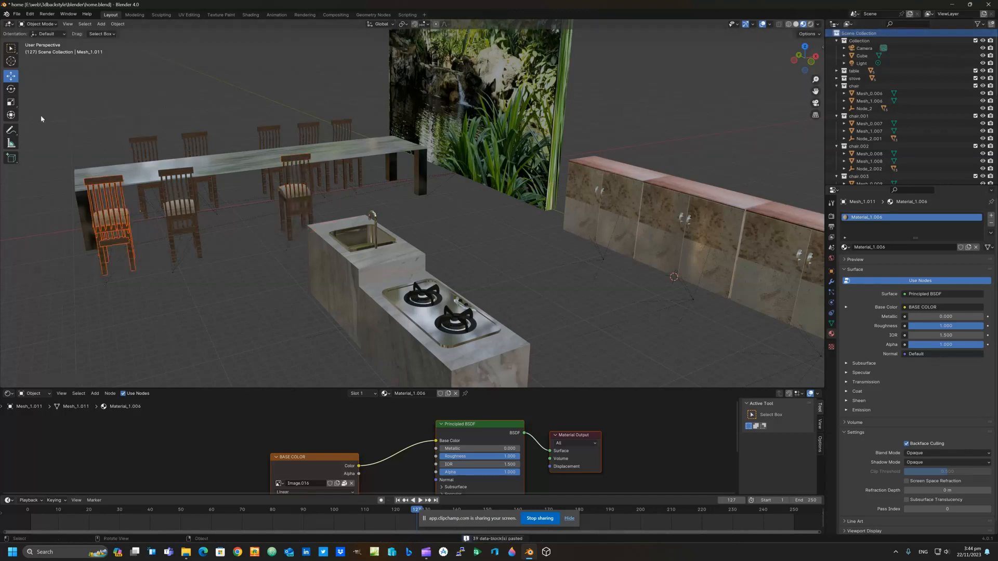
{"action": "left_click", "coordinate": [12, 88]}
{"action": "left_click", "coordinate": [12, 75]}
{"action": "left_click_drag", "start_coordinate": [161, 261], "coordinate": [363, 231]}
{"action": "middle_click_drag", "start_coordinate": [255, 237], "coordinate": [338, 227]}
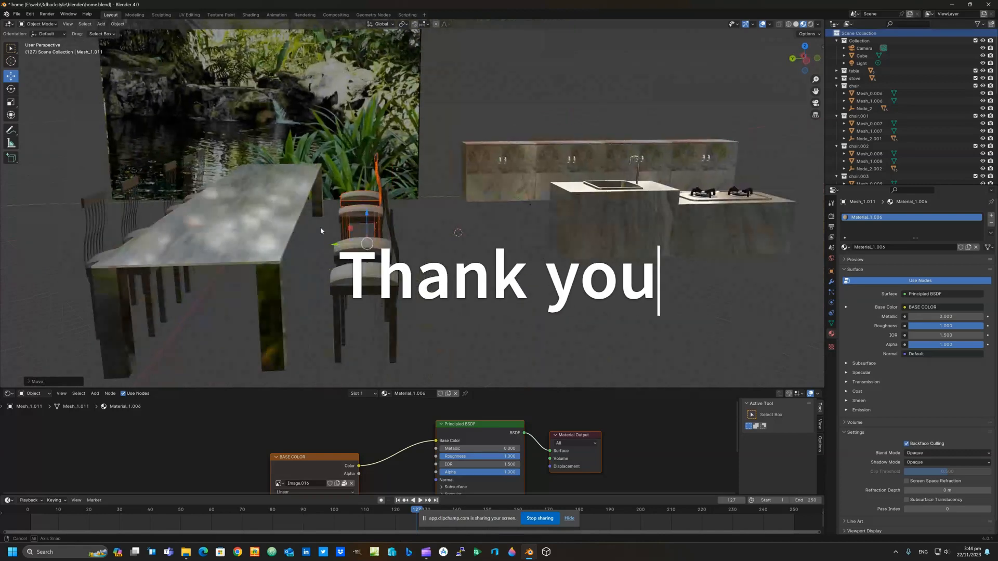
{"action": "scroll", "coordinate": [343, 228], "scroll_direction": "up", "scroll_amount": 1}
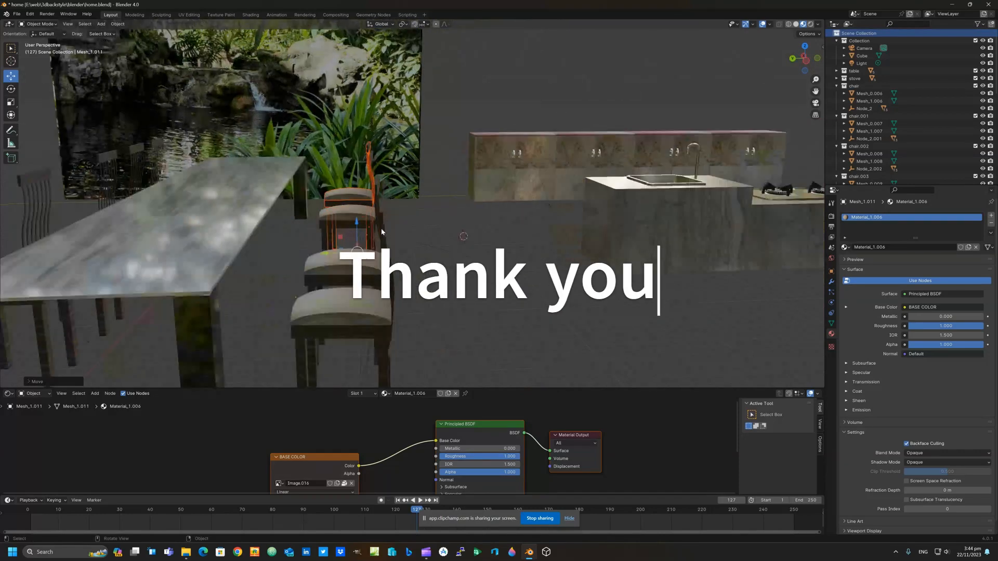